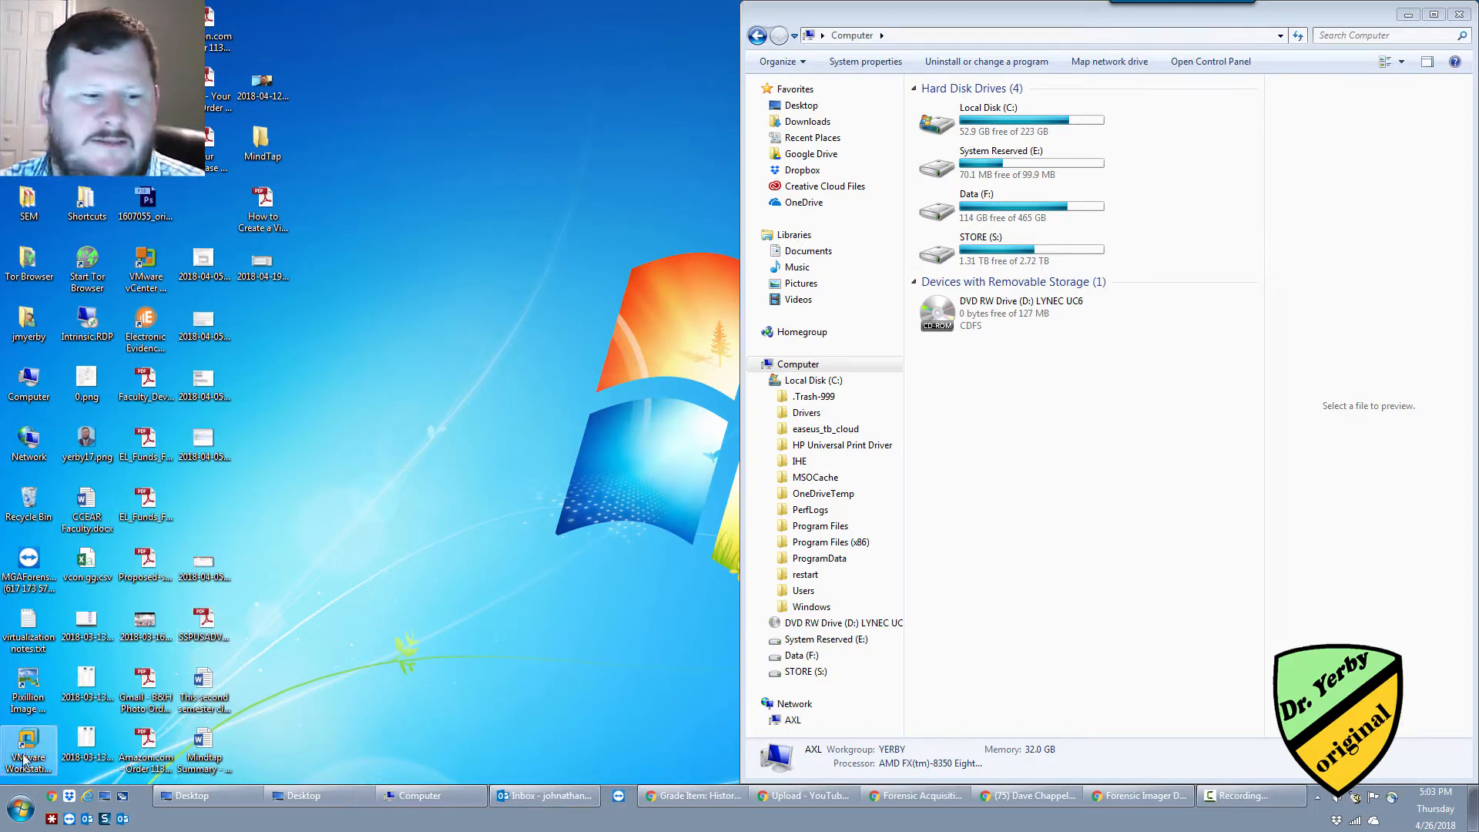
Step: Search the computer for "encase", launch encase_forensic_imager_(x64)_710.exe and reposition the EnCase Imager window on the desktop
{"action": "left_click", "coordinate": [17, 818]}
{"action": "type", "text": "e"}
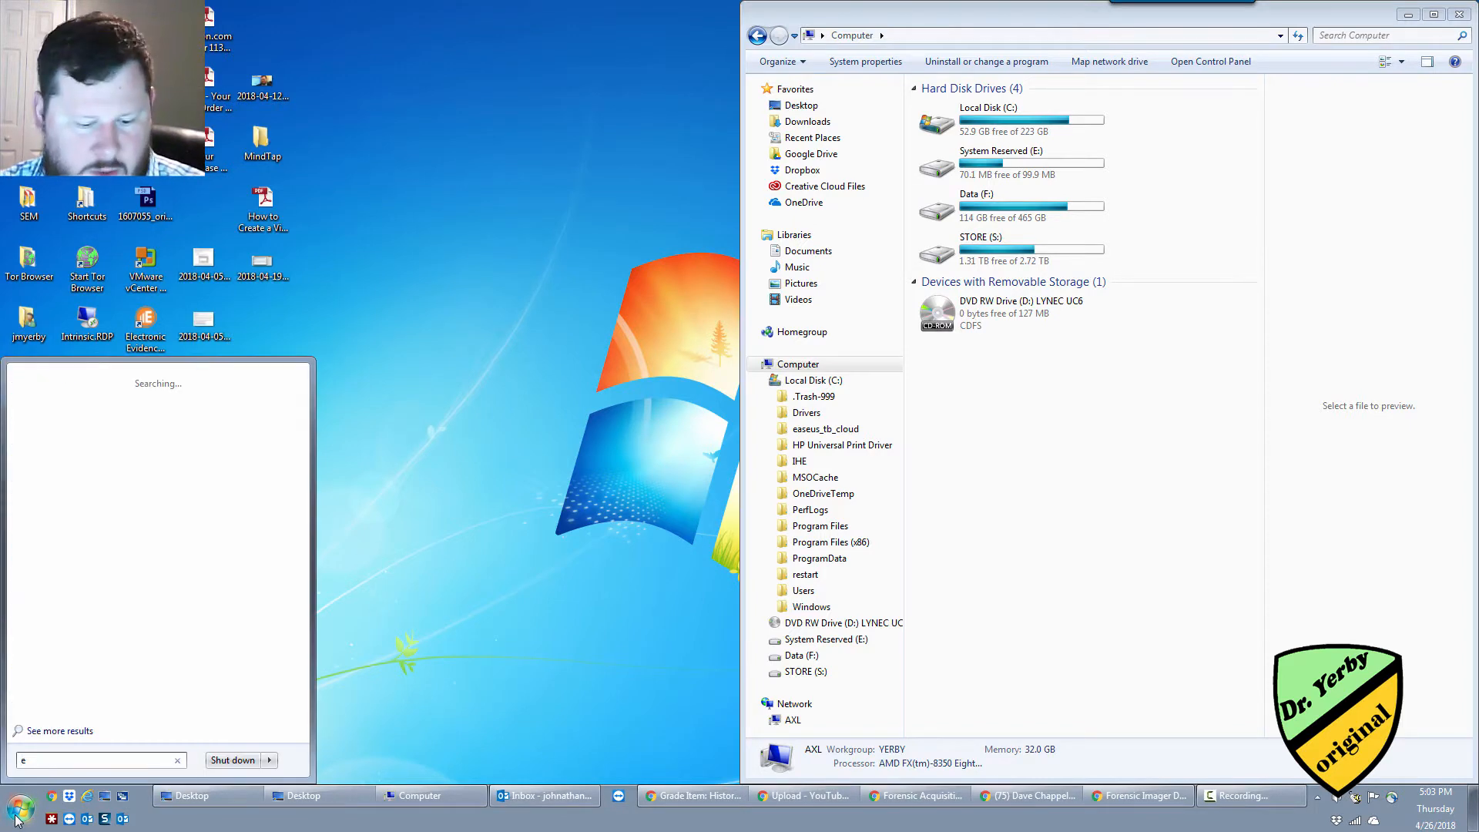
{"action": "type", "text": "xc"}
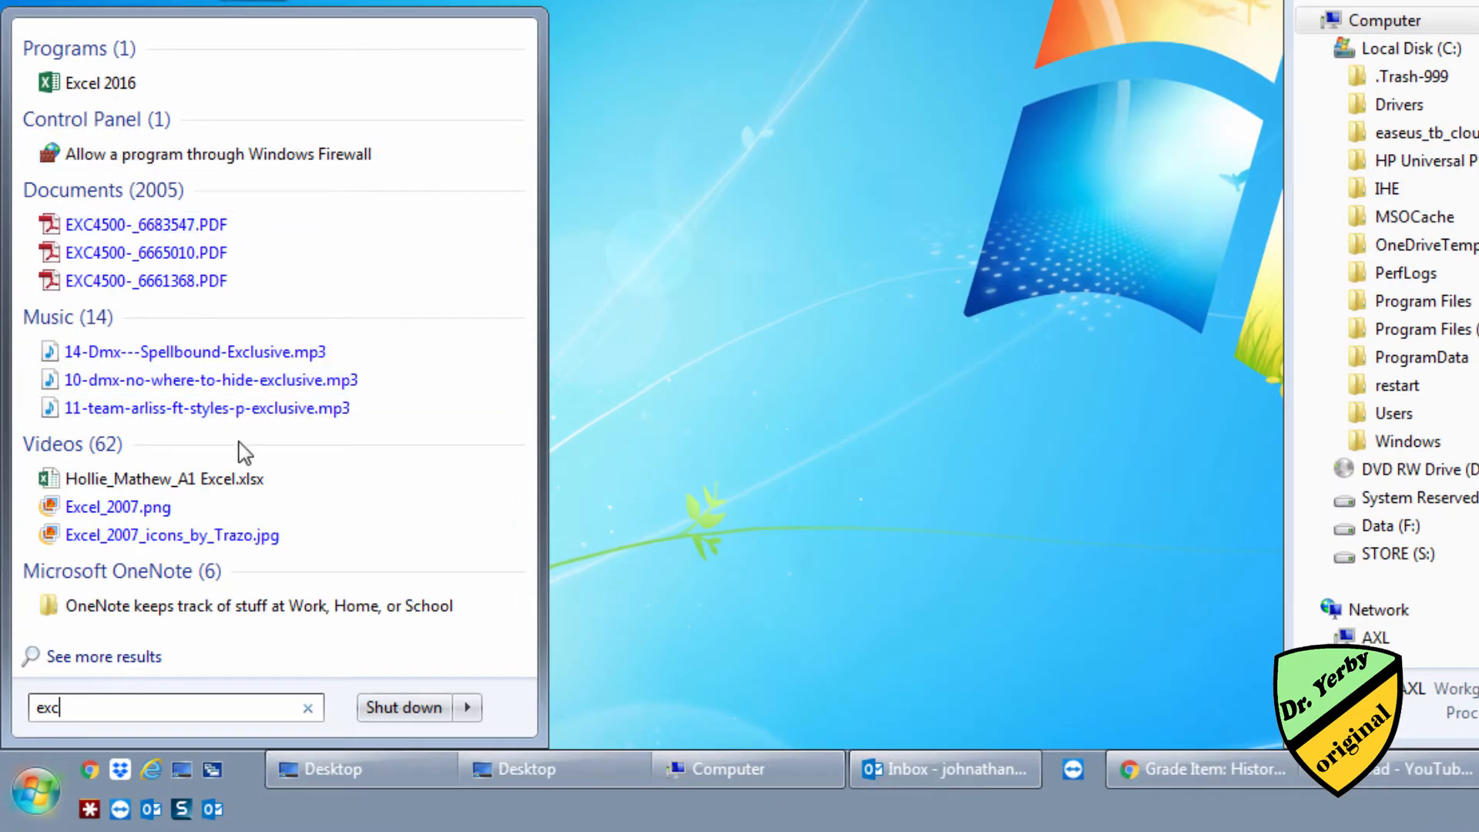
{"action": "key", "text": "BackSpace"}
{"action": "key", "text": "BackSpace"}
{"action": "key", "text": "BackSpace"}
{"action": "type", "text": "en"}
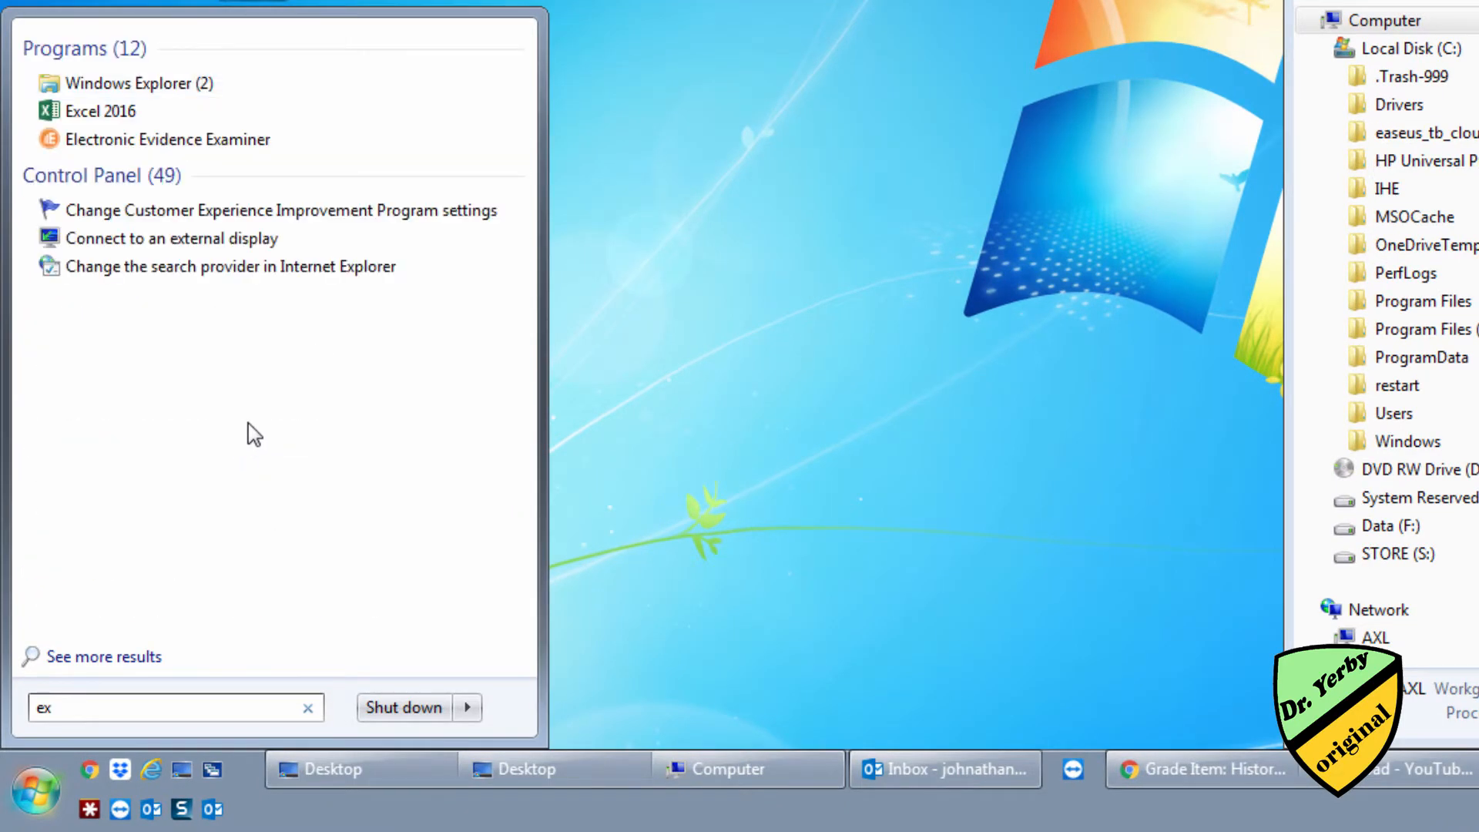
{"action": "type", "text": "c"}
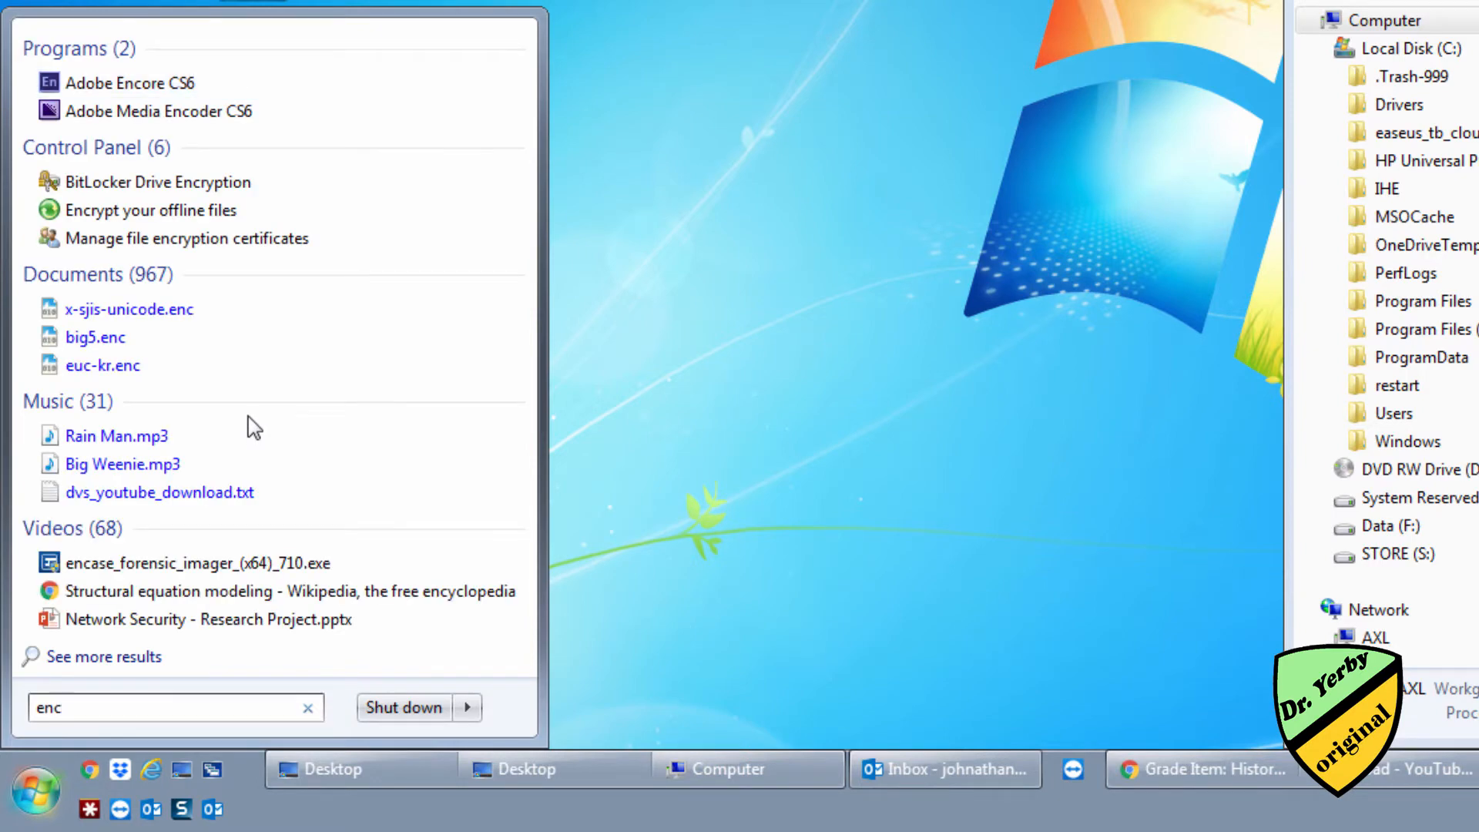
{"action": "type", "text": "as"}
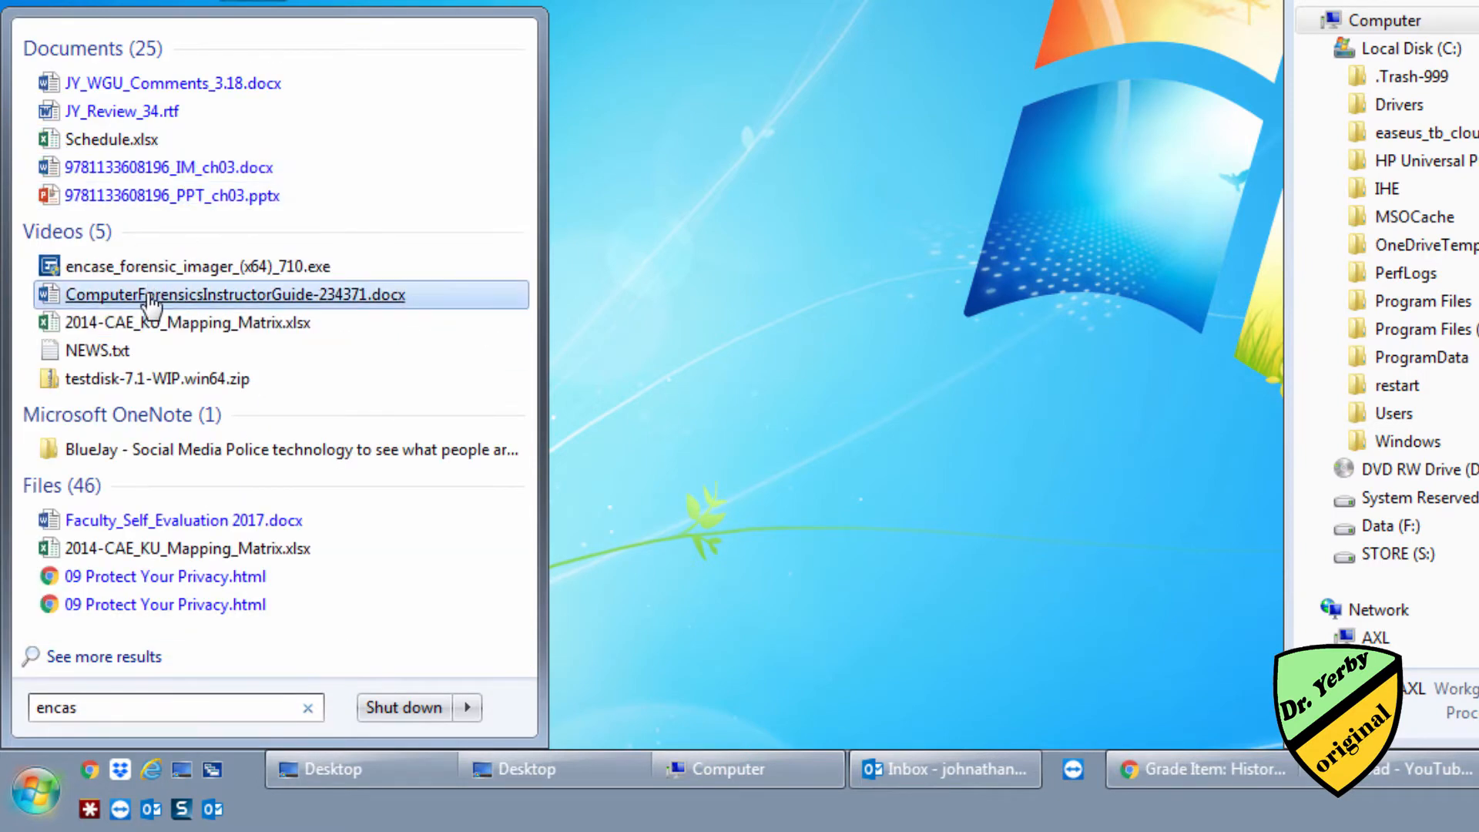
{"action": "left_click", "coordinate": [154, 267]}
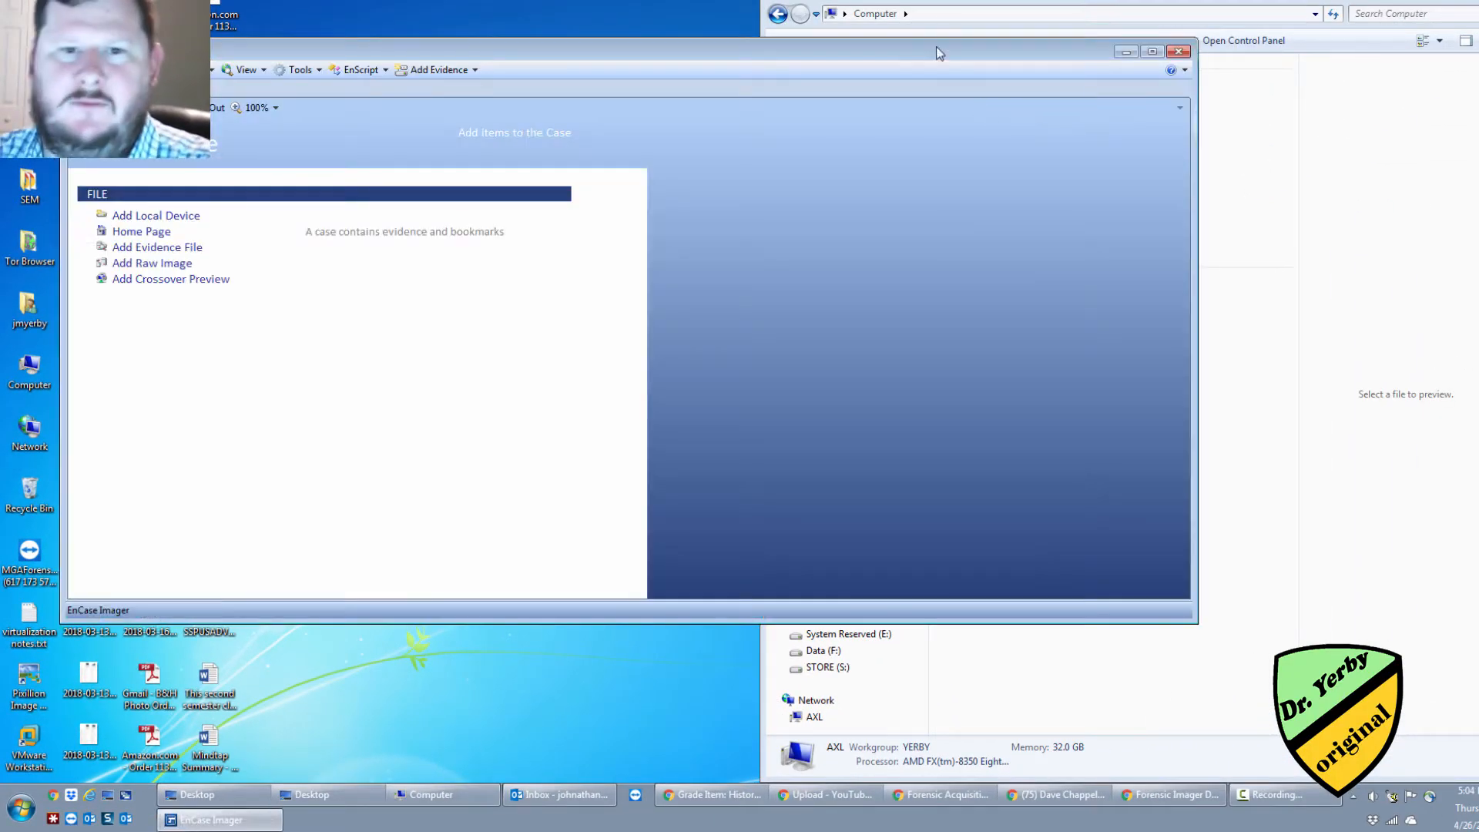
{"action": "left_click_drag", "start_coordinate": [922, 51], "coordinate": [1018, 137]}
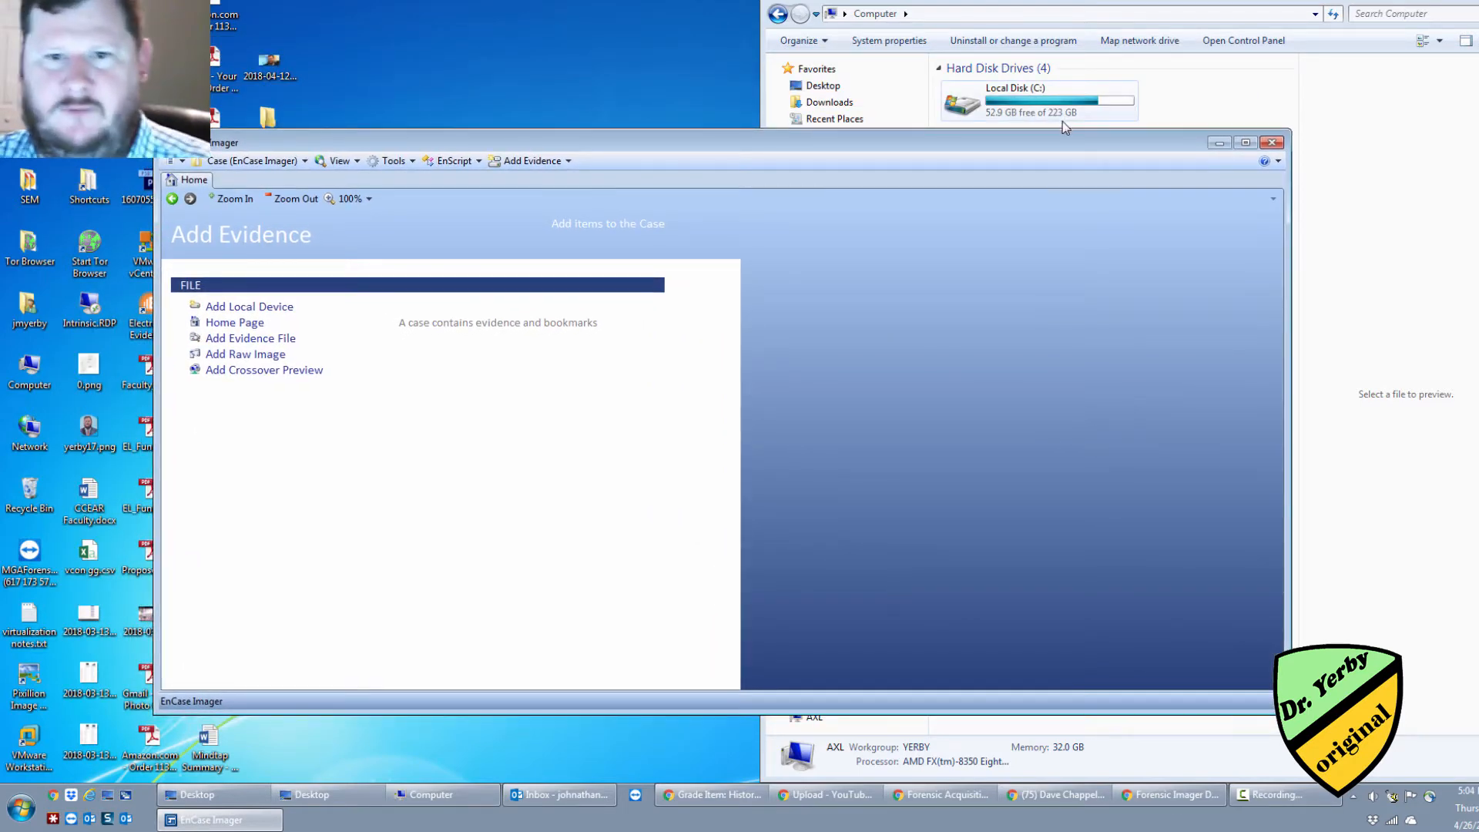
{"action": "left_click_drag", "start_coordinate": [1047, 141], "coordinate": [1095, 137]}
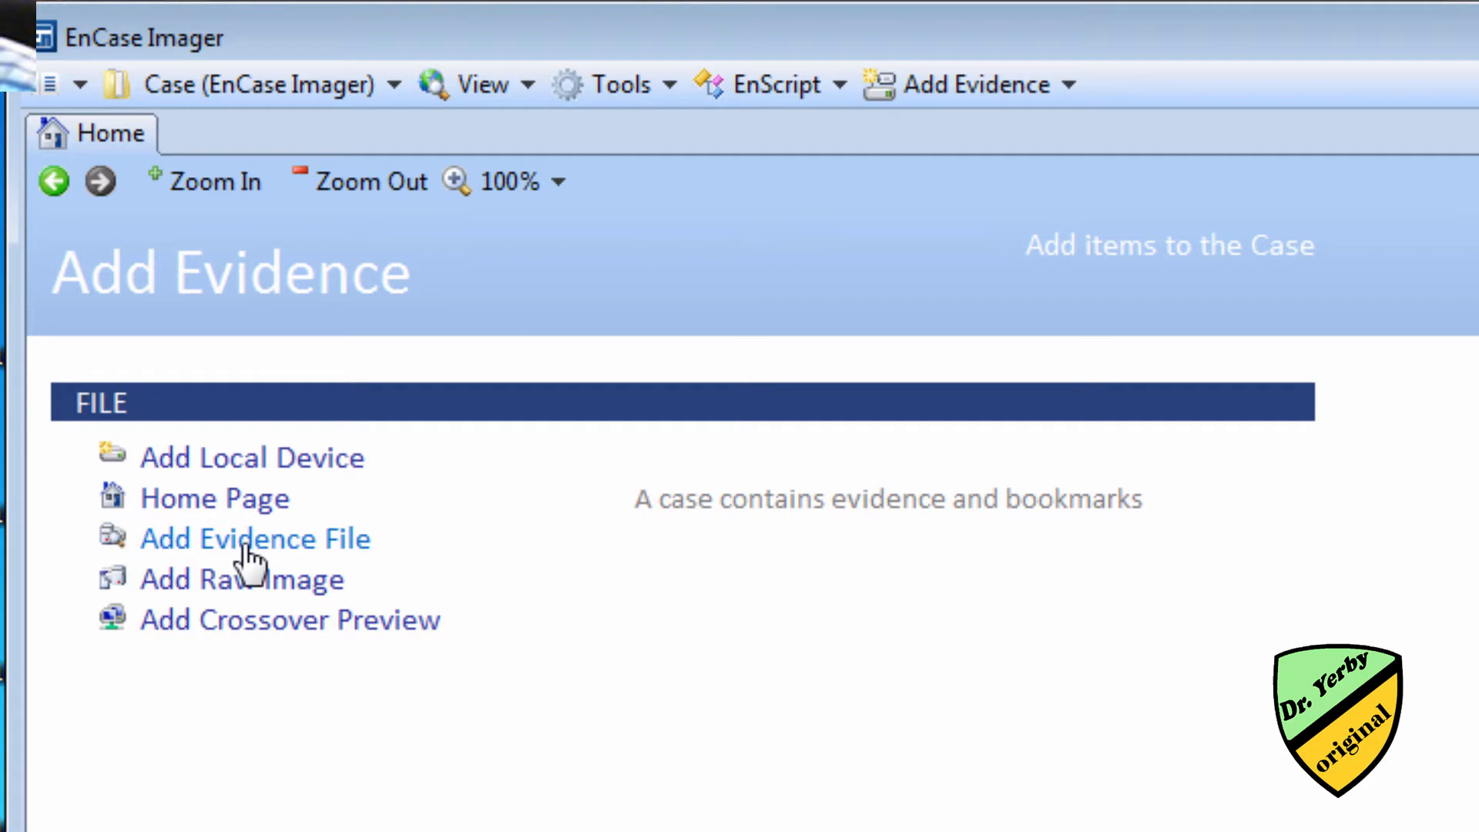
Step: Add the evidence file Vista SP1 x86 with IE8 2009-Apr.vhd from the Virtual Machines folder on STORE (S:)
{"action": "left_click", "coordinate": [244, 545]}
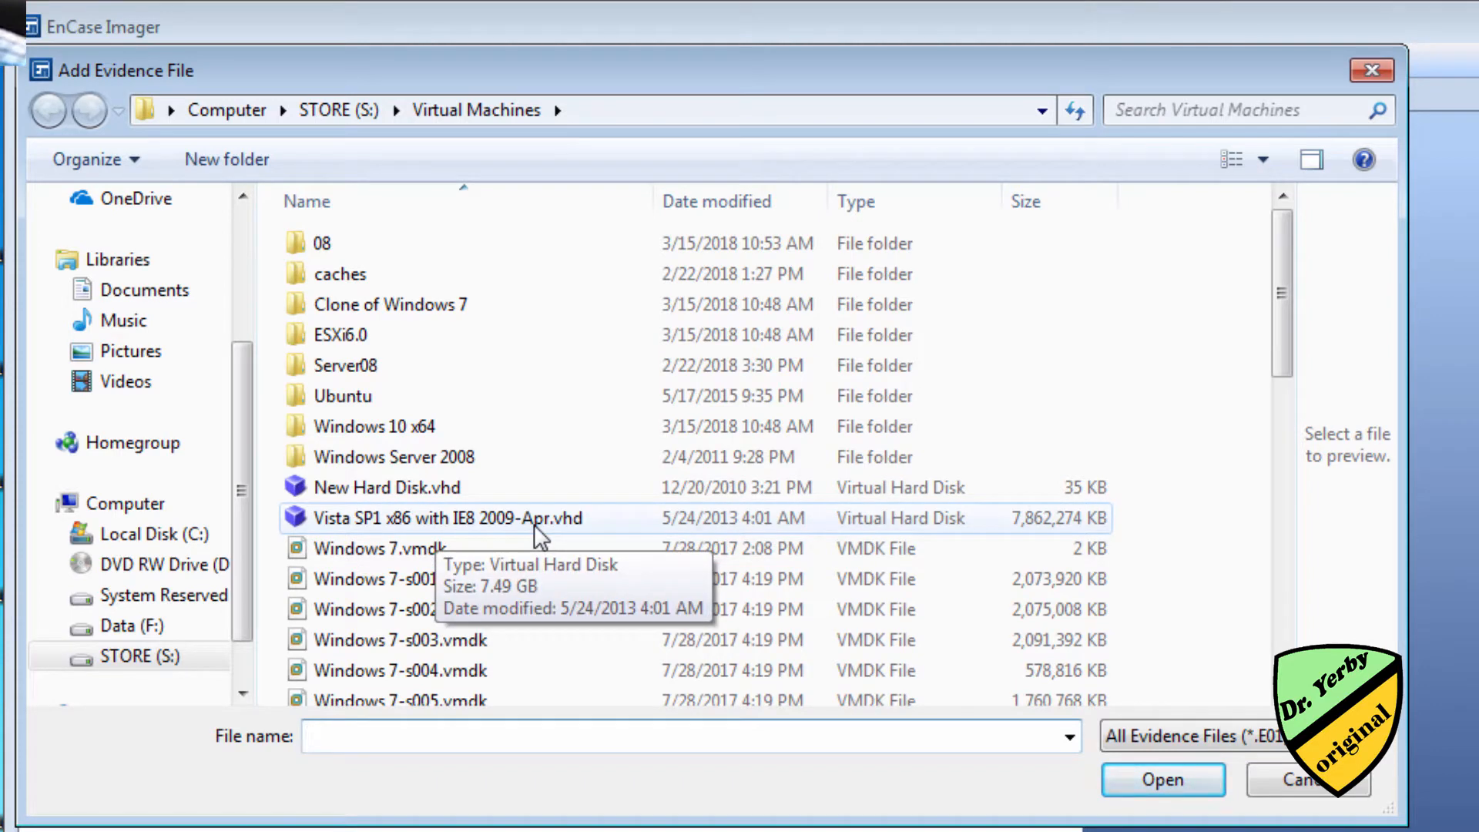
{"action": "left_click", "coordinate": [426, 520]}
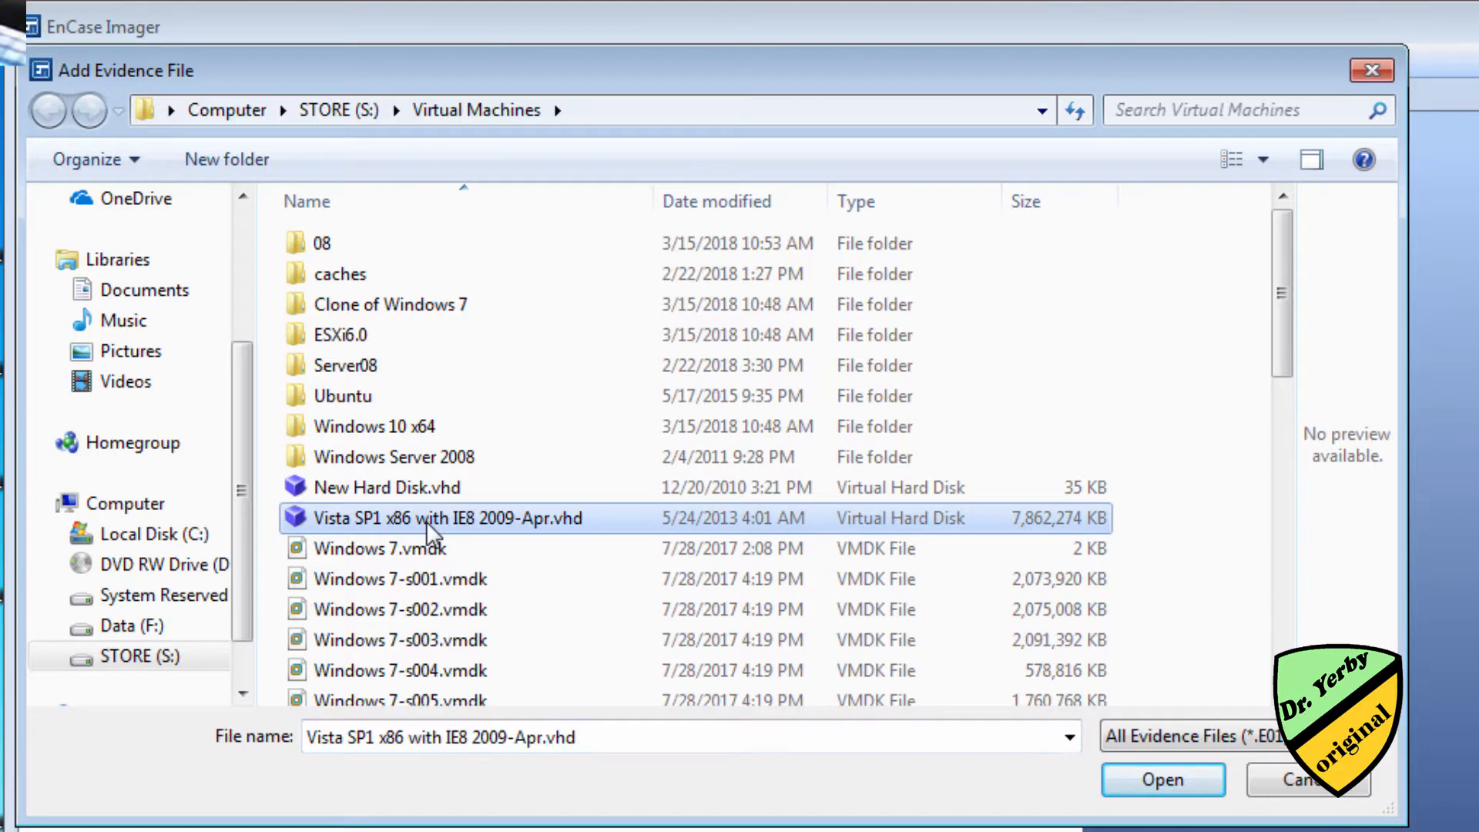
{"action": "left_click", "coordinate": [1161, 779]}
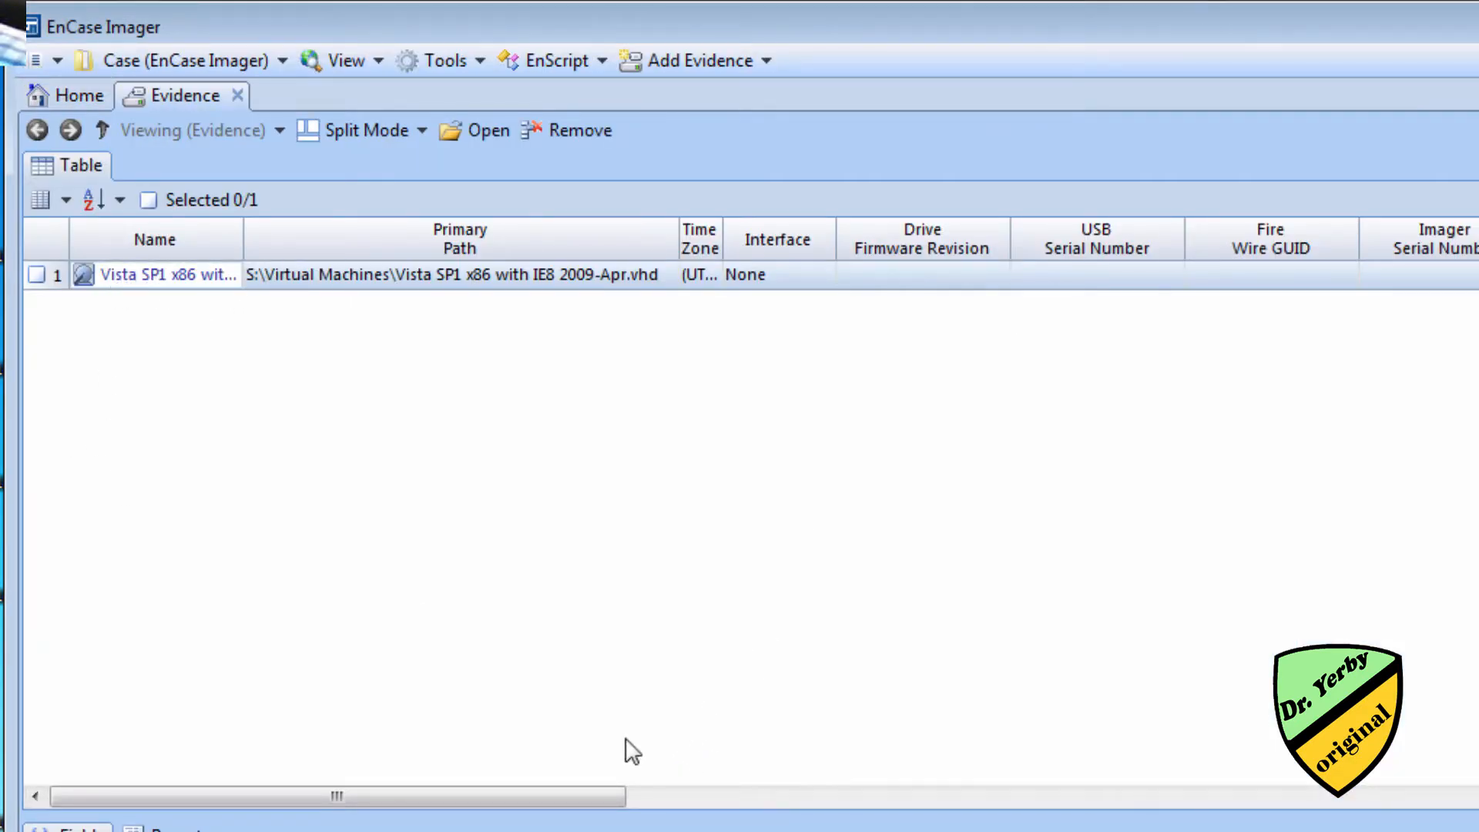
Step: Open the Vista SP1 x86 with IE8 2009-Apr evidence and mark the whole device with all its entries
{"action": "mouse_move", "coordinate": [502, 797]}
{"action": "left_mouse_down"}
{"action": "mouse_move", "coordinate": [1478, 795]}
{"action": "mouse_move", "coordinate": [496, 798]}
{"action": "left_mouse_up"}
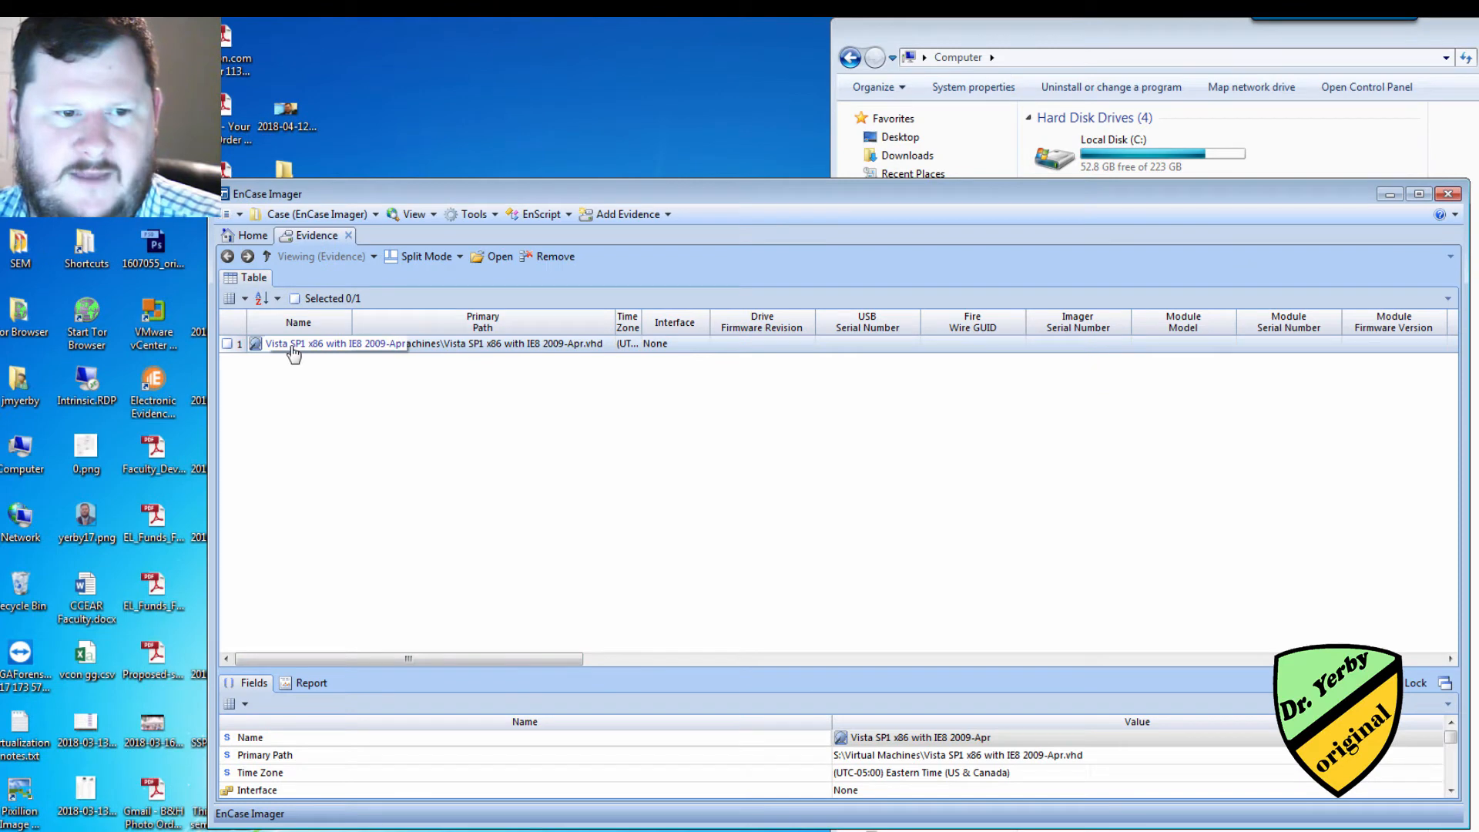
{"action": "left_click", "coordinate": [296, 346]}
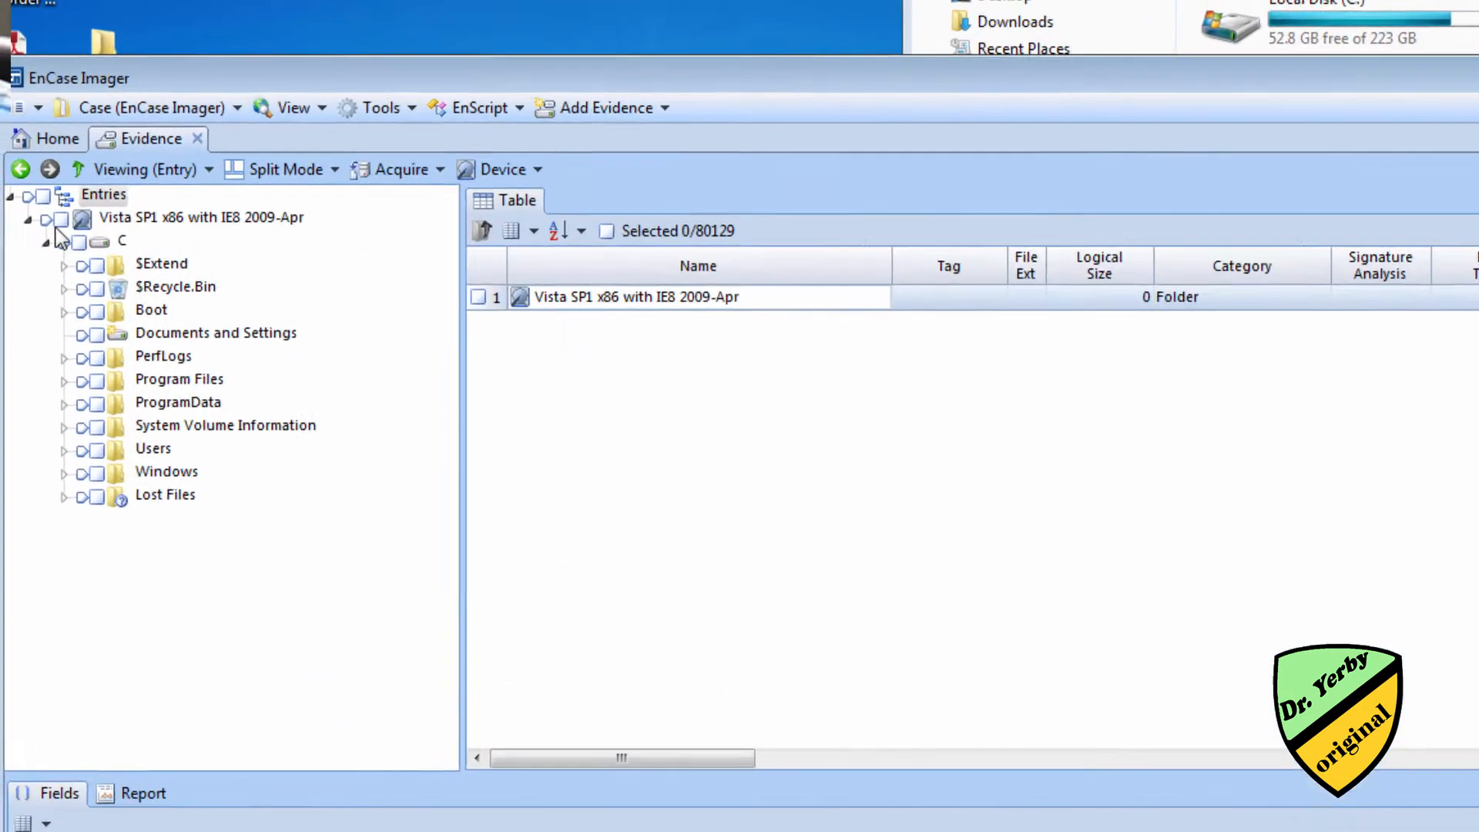
{"action": "left_click", "coordinate": [61, 220]}
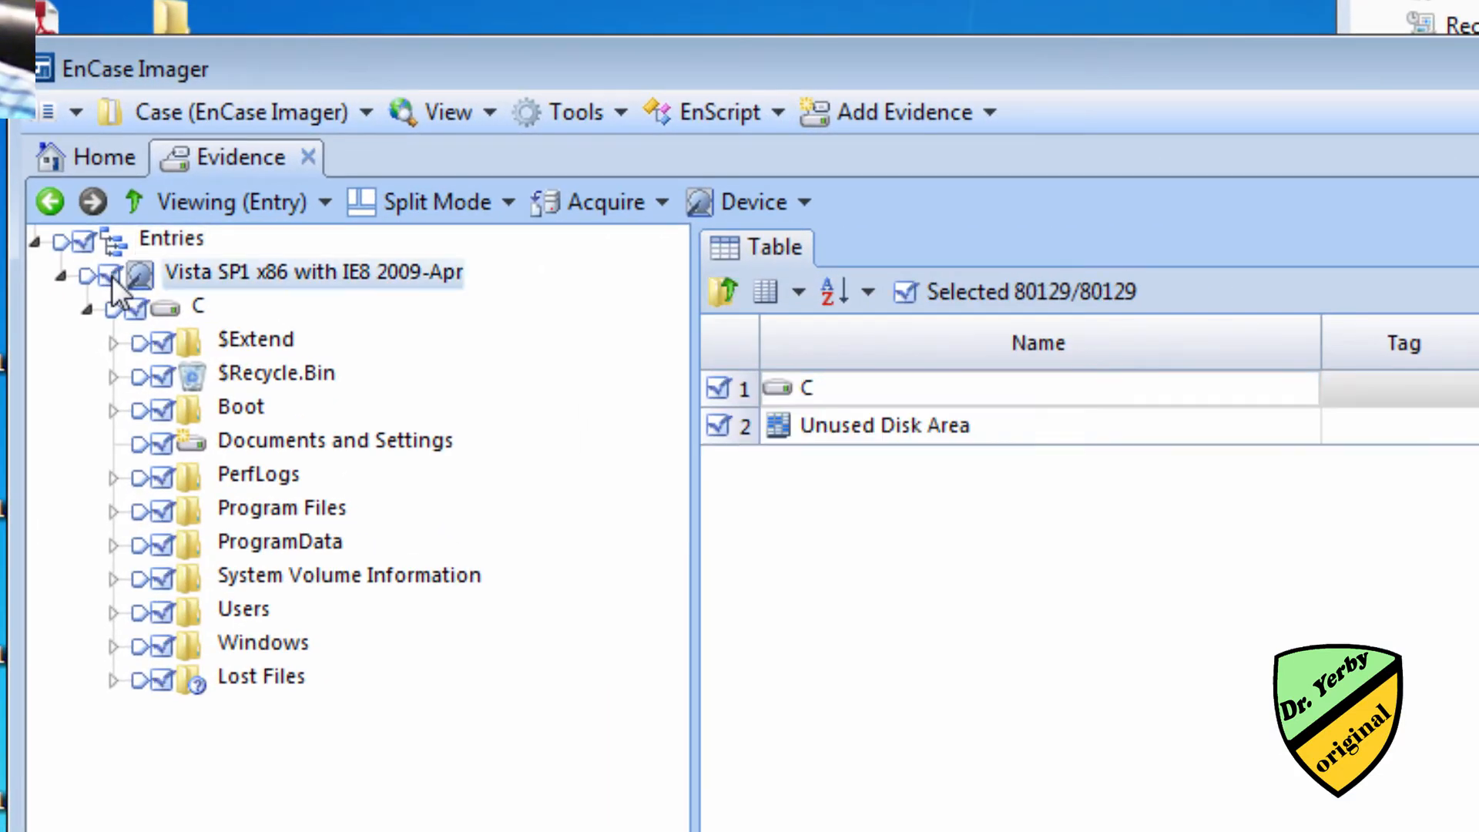
Step: Start acquiring the Vista device with evidence number 00644, case number "Vista IE history" and the examiner's name
{"action": "left_click", "coordinate": [660, 204]}
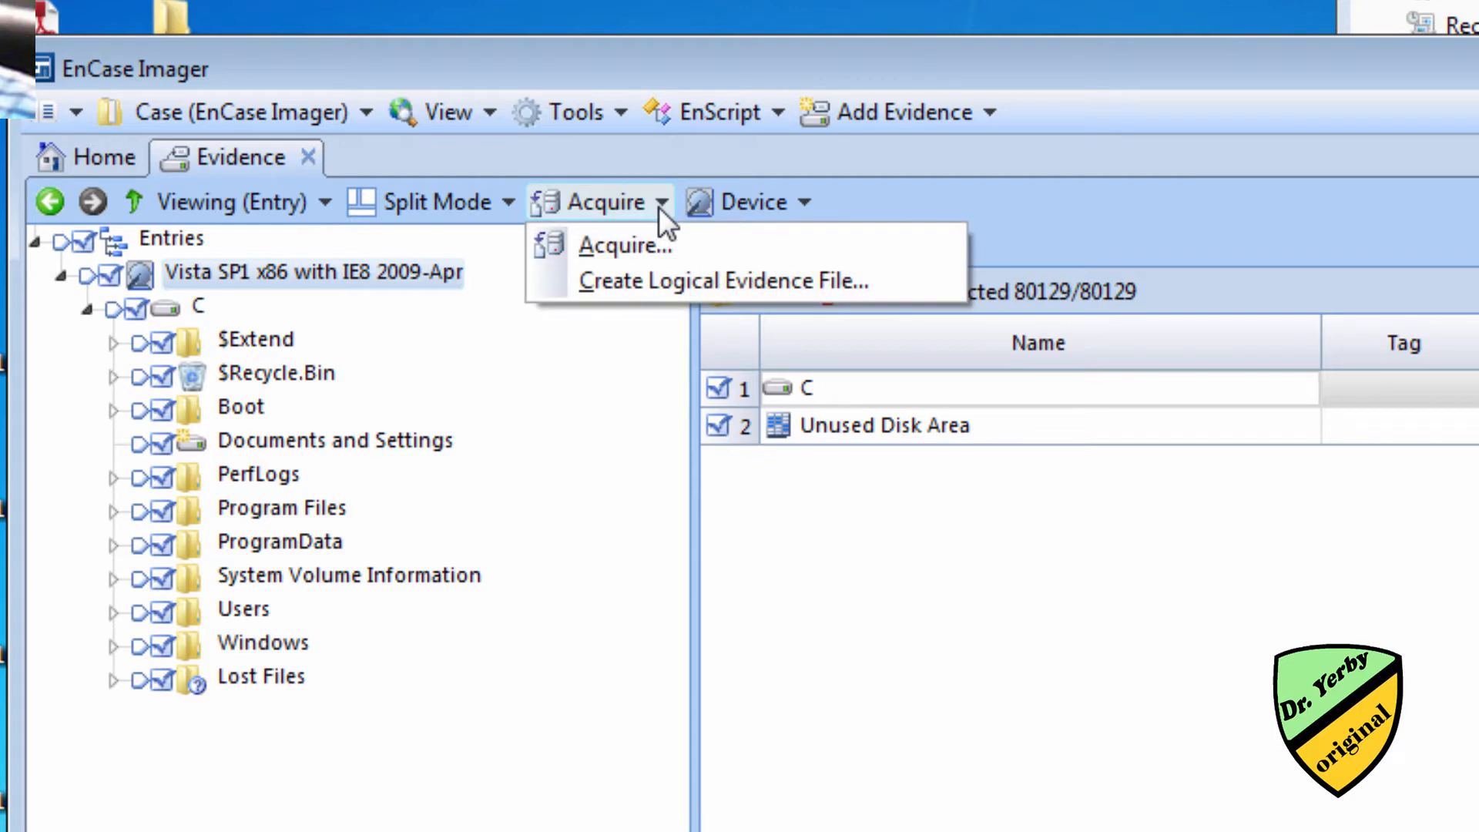
{"action": "left_click", "coordinate": [626, 244]}
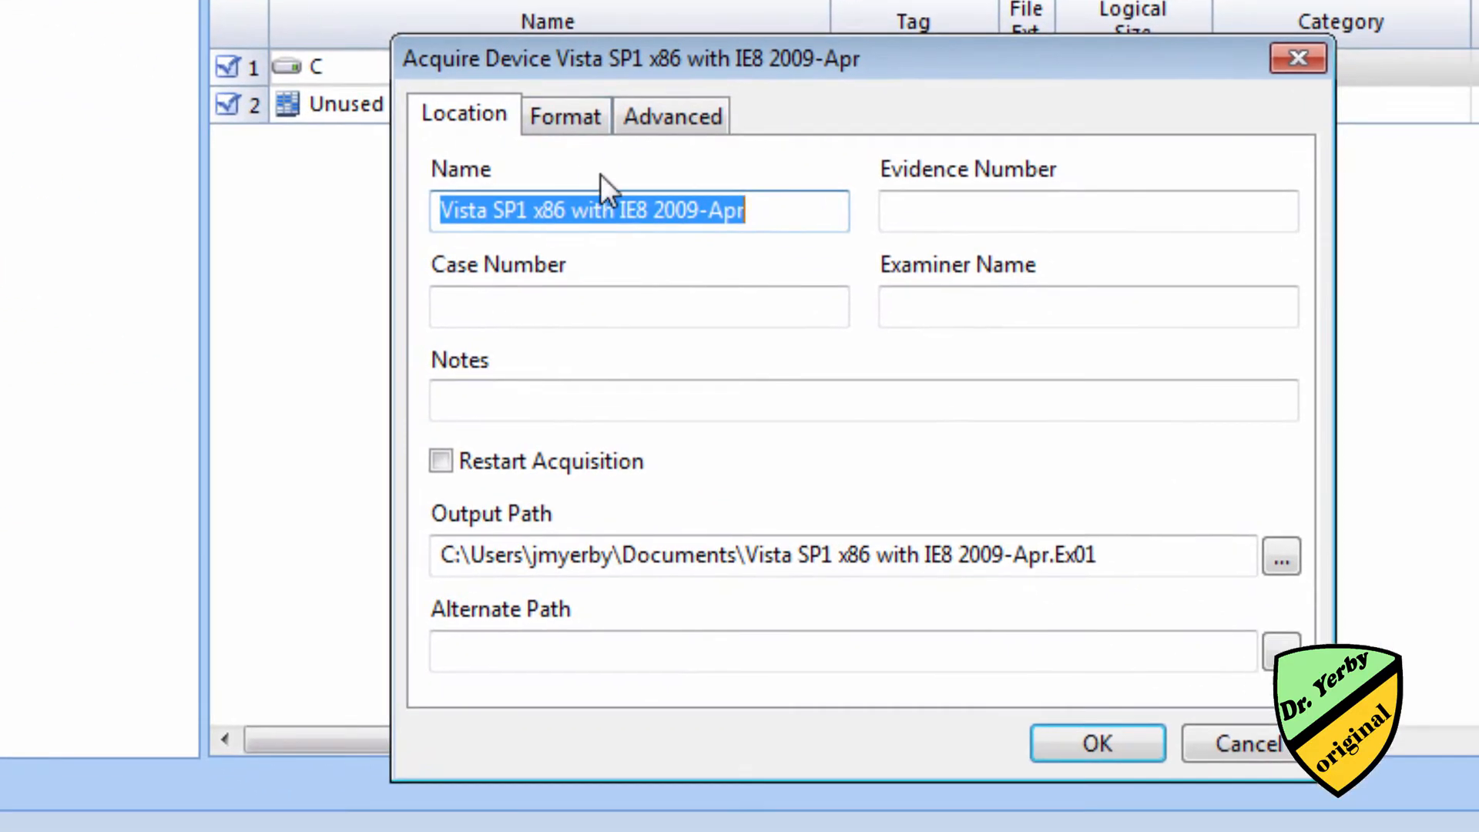
{"action": "left_click", "coordinate": [971, 214]}
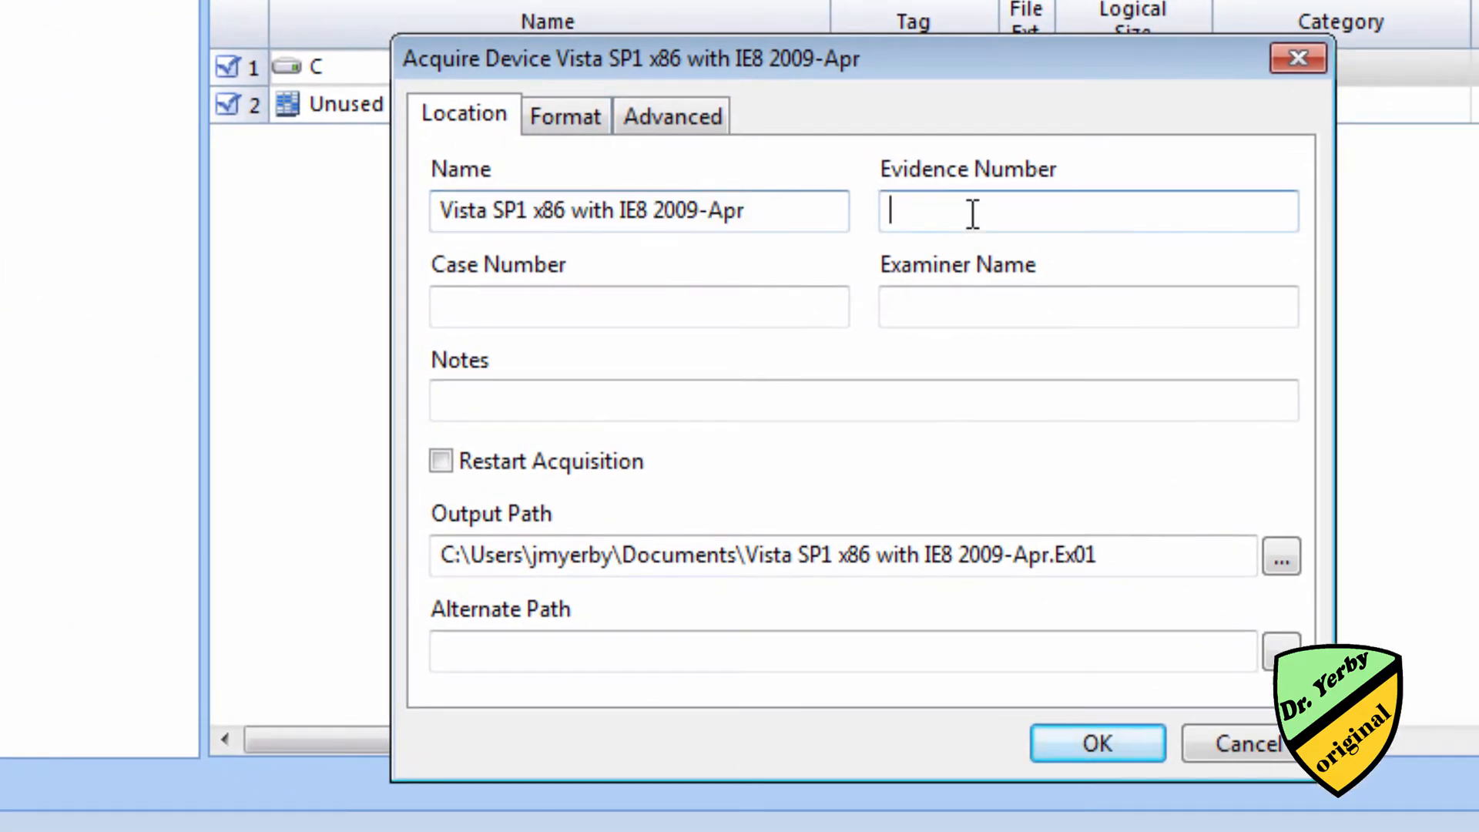
{"action": "type", "text": "00644"}
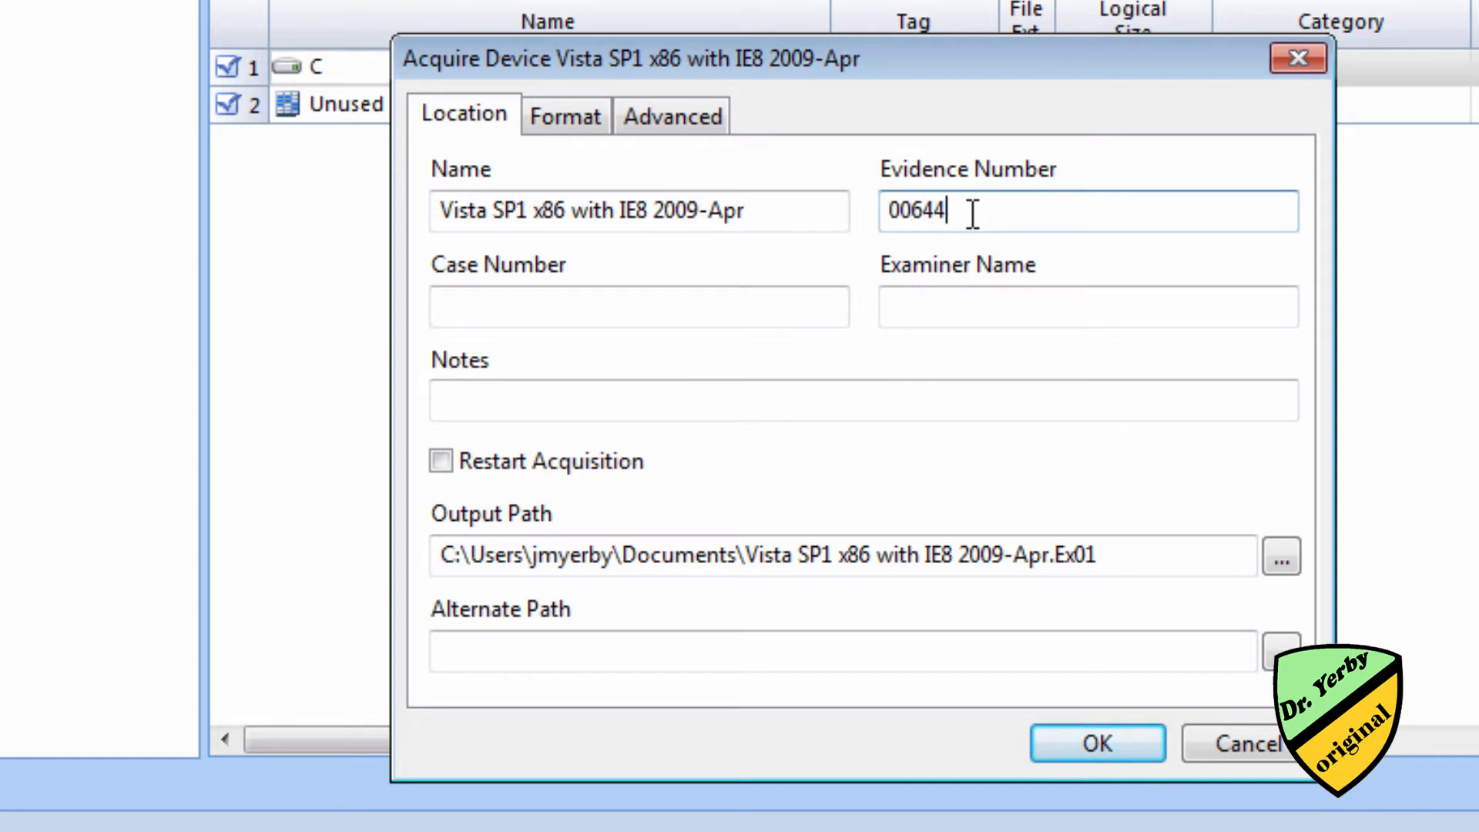
{"action": "key", "text": "Tab"}
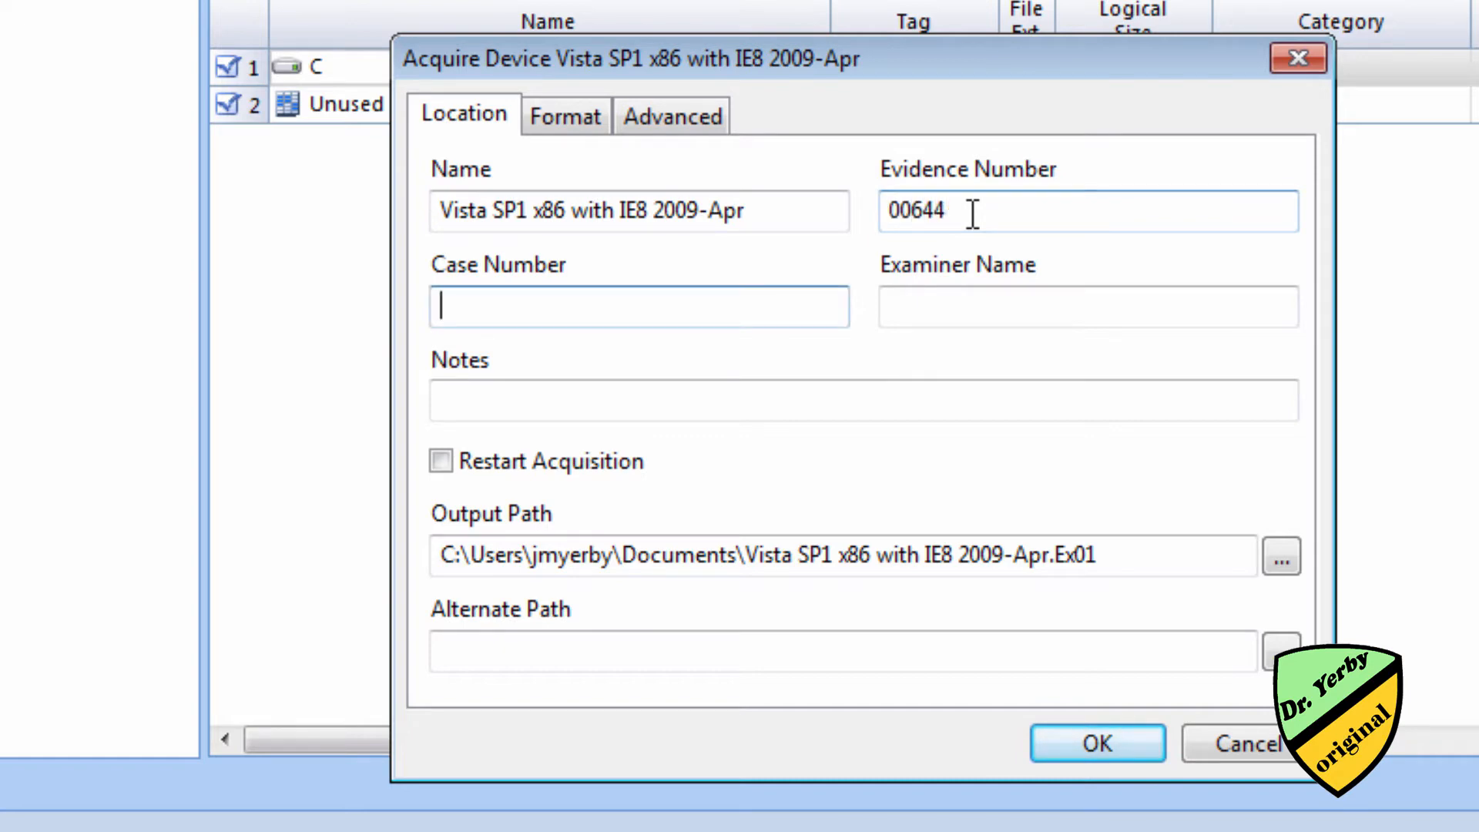
{"action": "type", "text": "Vista IE history"}
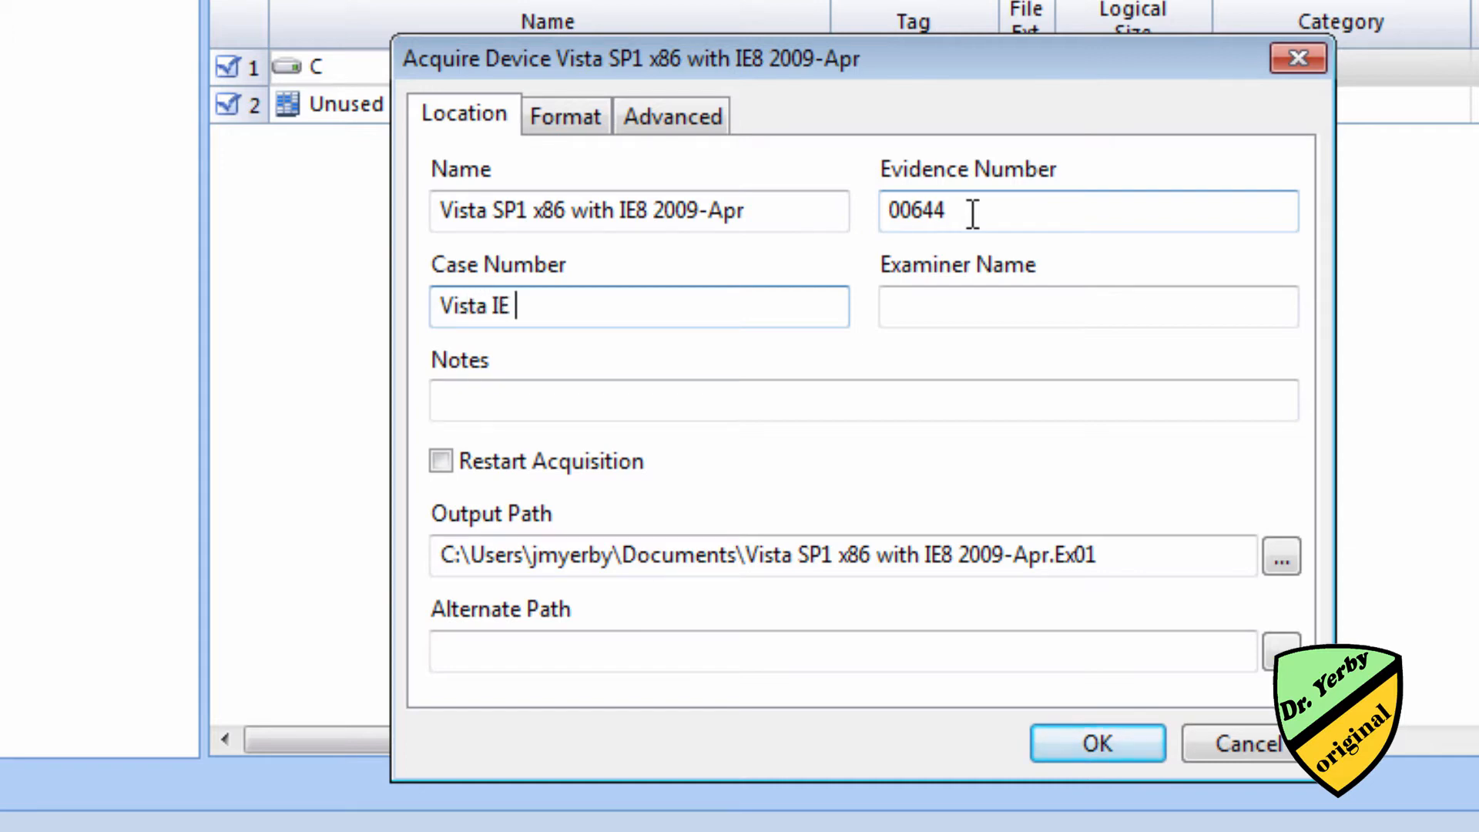
{"action": "key", "text": "Tab"}
{"action": "type", "text": "Dr. Yerby"}
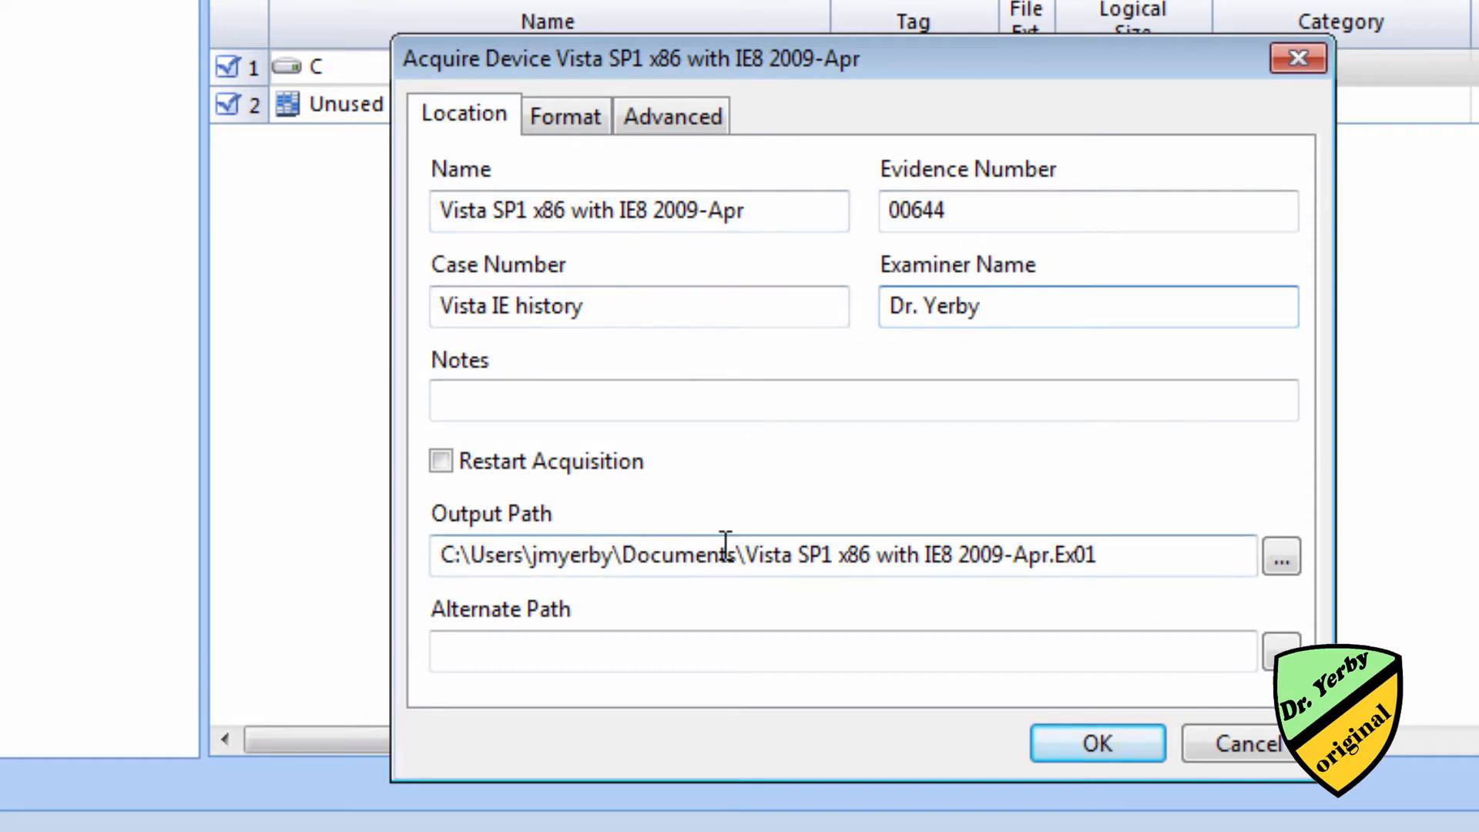
Step: Set the acquisition's output path to STORE (S:), keeping the file name Vista SP1 x86 with IE8 2009-Apr.Ex01
{"action": "left_click", "coordinate": [1281, 556]}
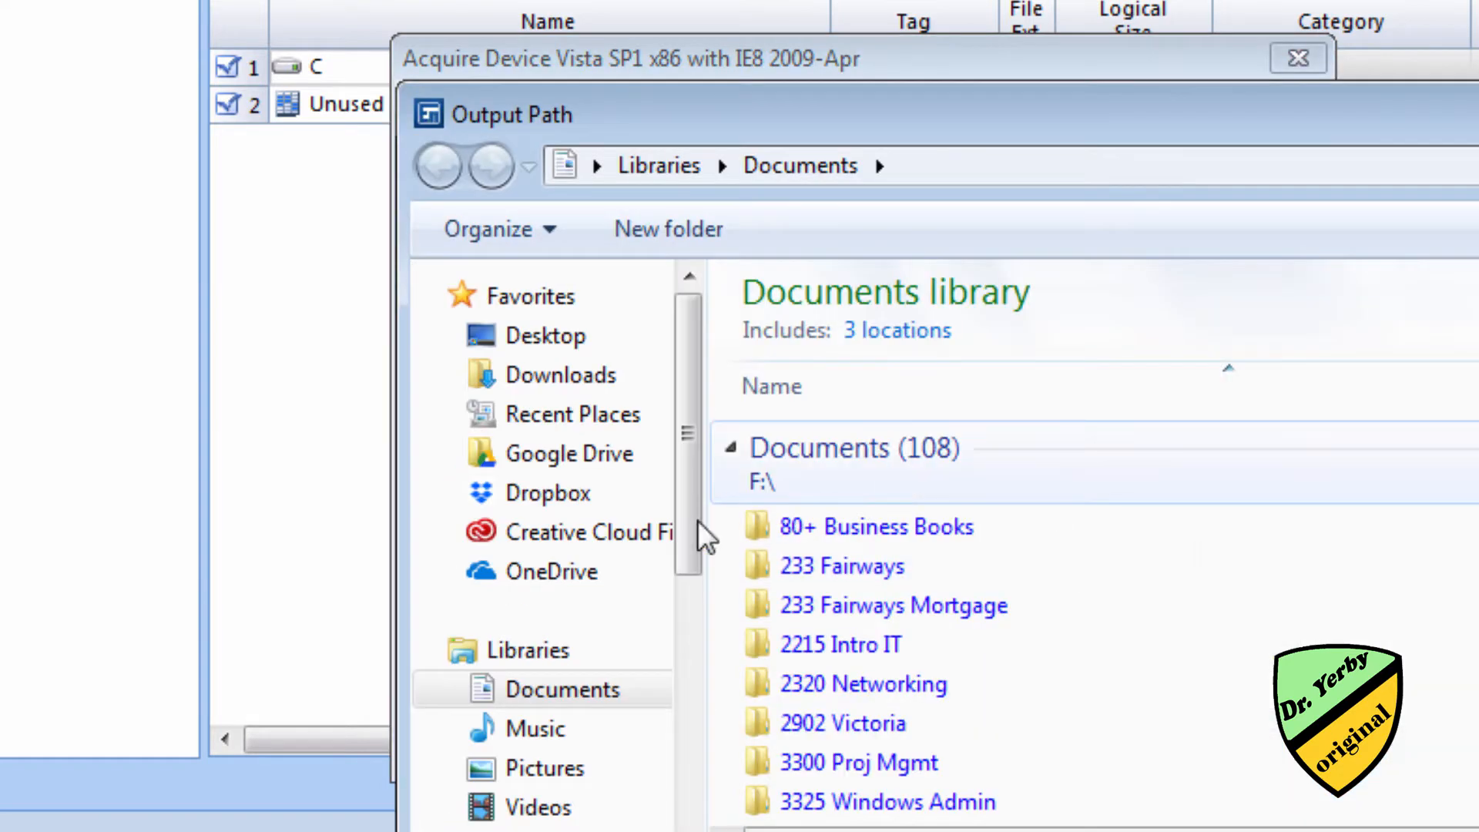
{"action": "left_click_drag", "start_coordinate": [694, 520], "coordinate": [653, 778]}
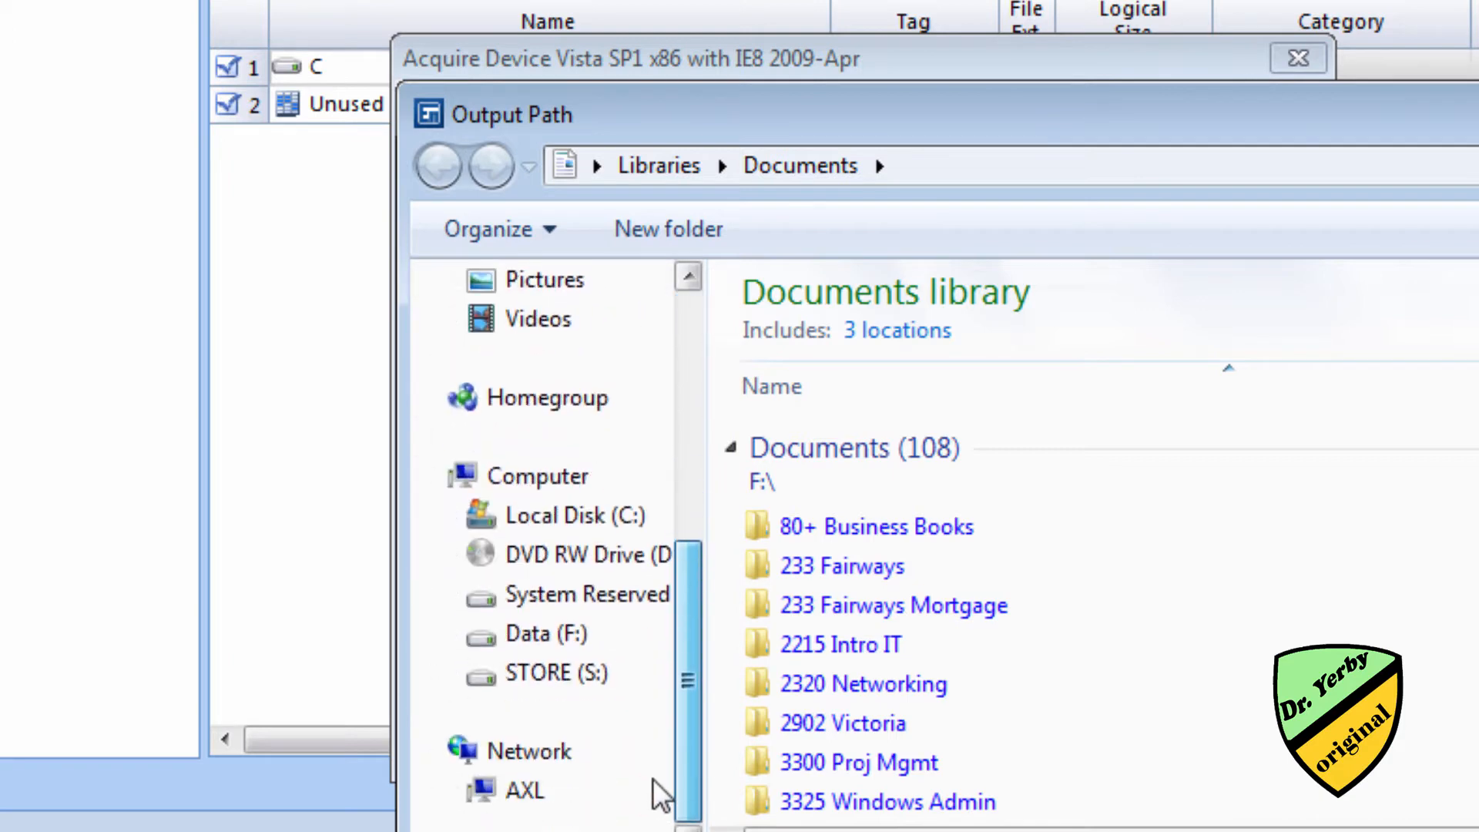
{"action": "left_click", "coordinate": [557, 677]}
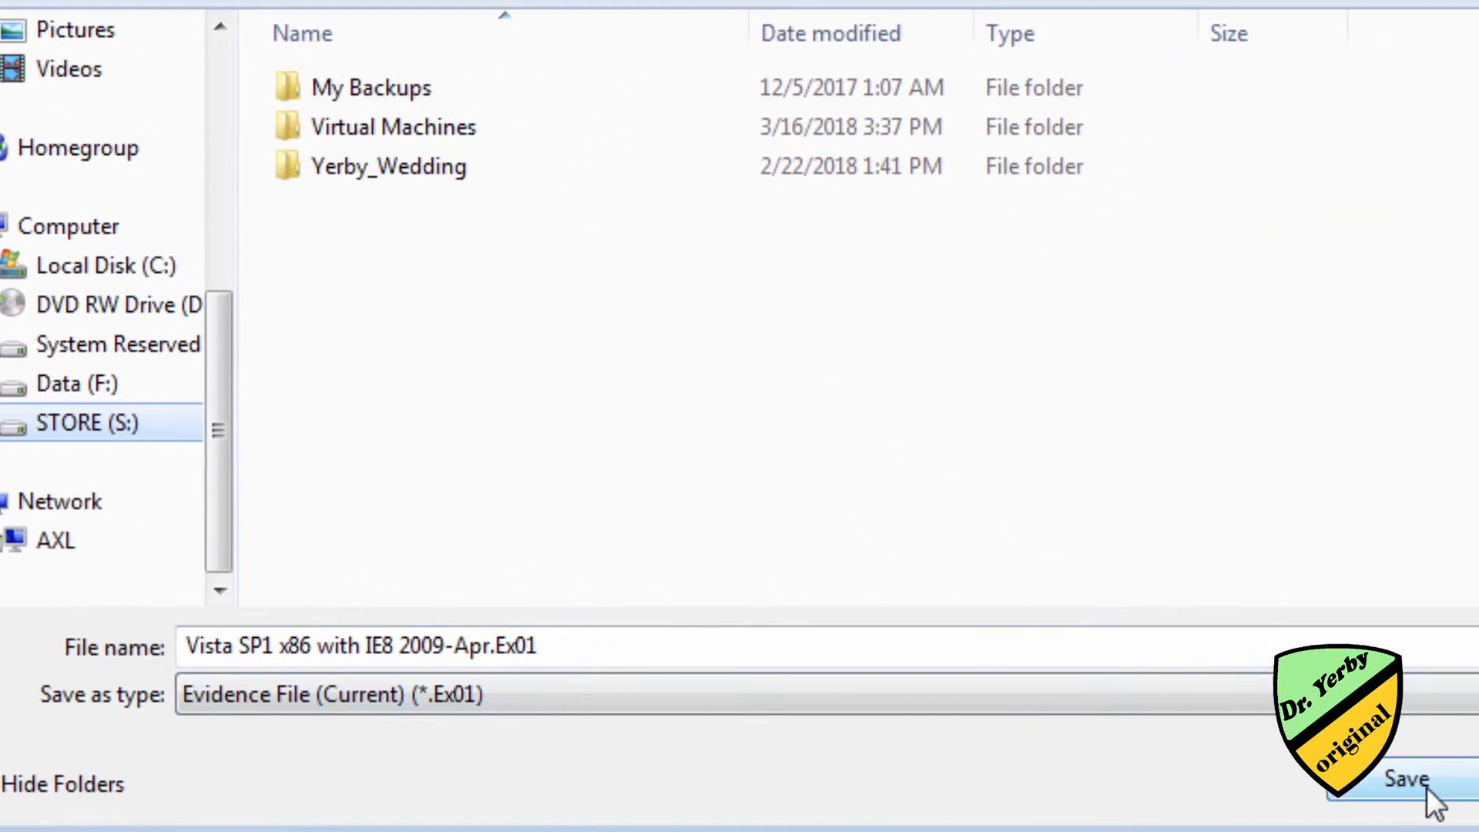
{"action": "left_click", "coordinate": [1433, 778]}
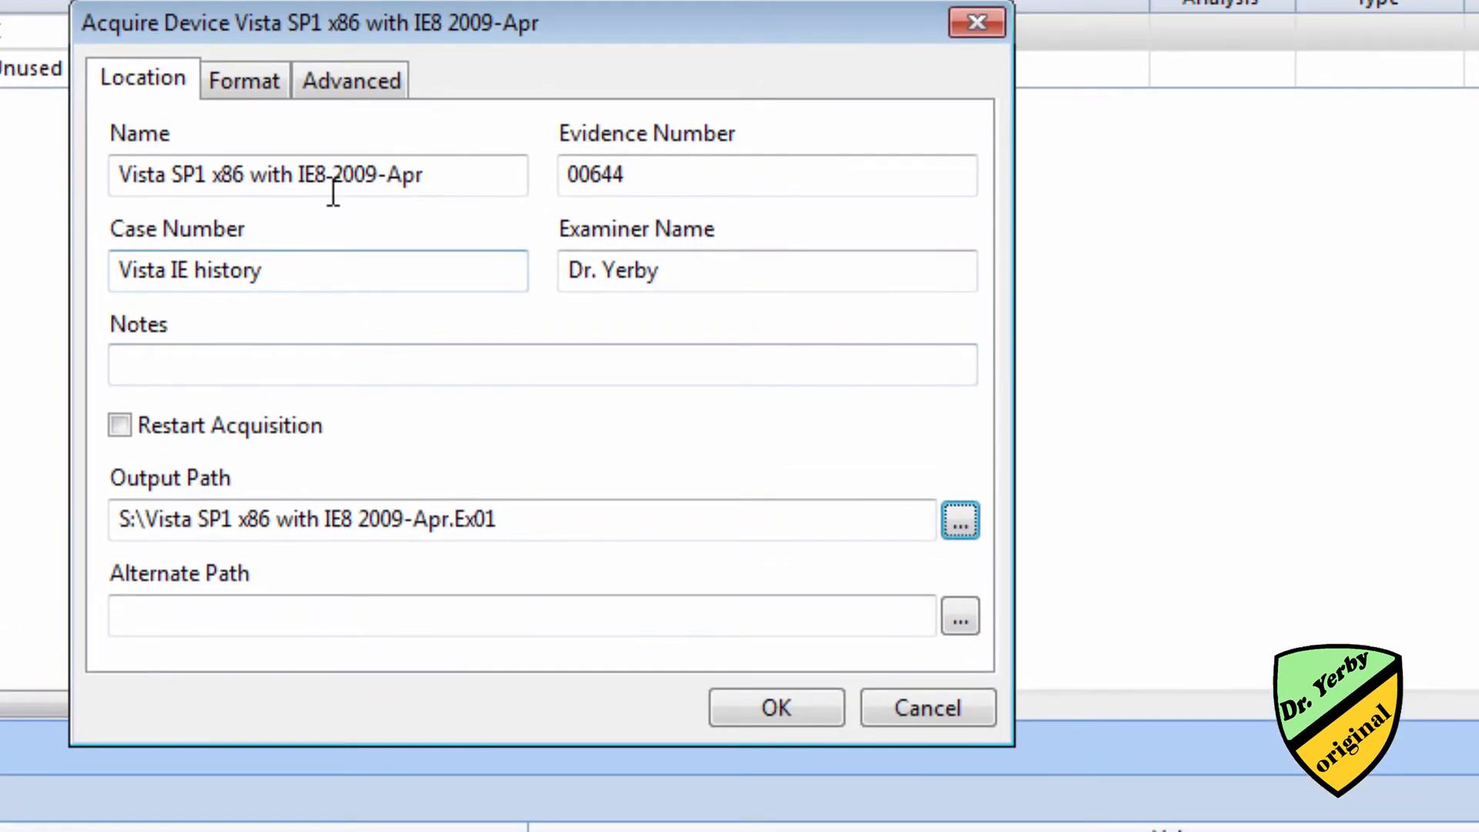
Step: In the acquisition's format settings, choose Current (Ex01) as the evidence file format and keep compression Enabled
{"action": "left_click", "coordinate": [203, 29]}
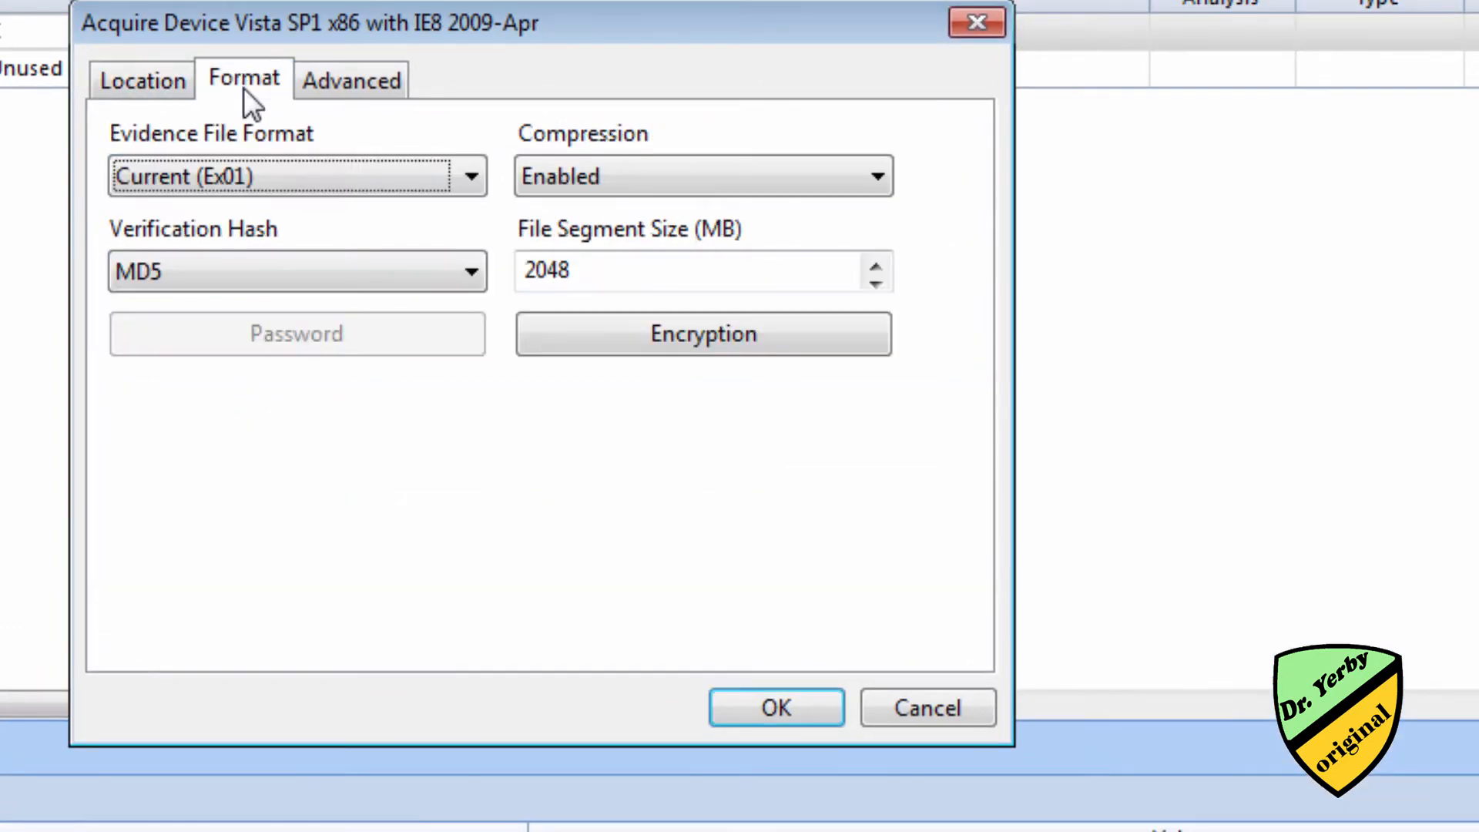
{"action": "left_click", "coordinate": [268, 192]}
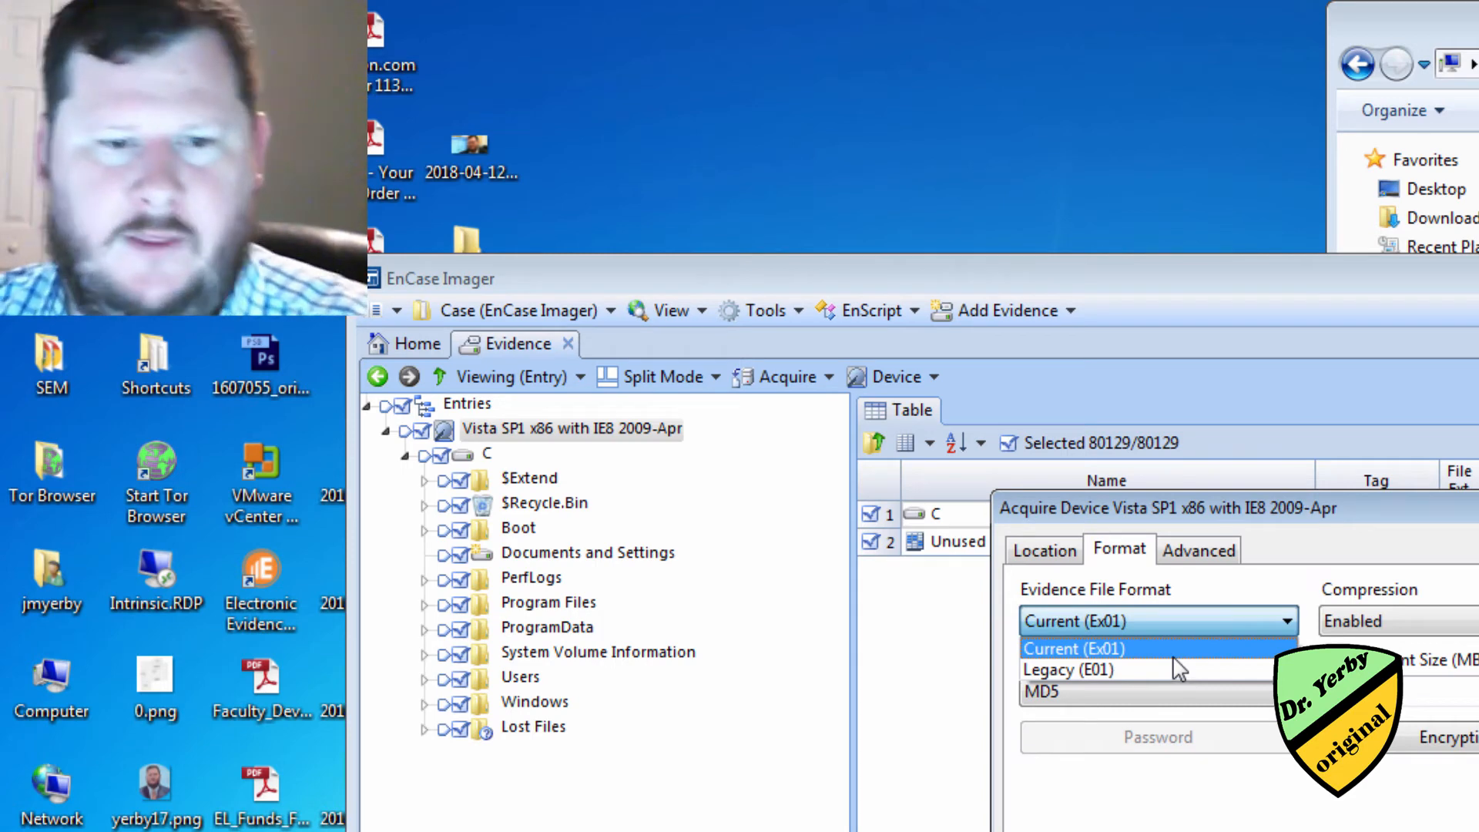
{"action": "left_click", "coordinate": [1174, 659]}
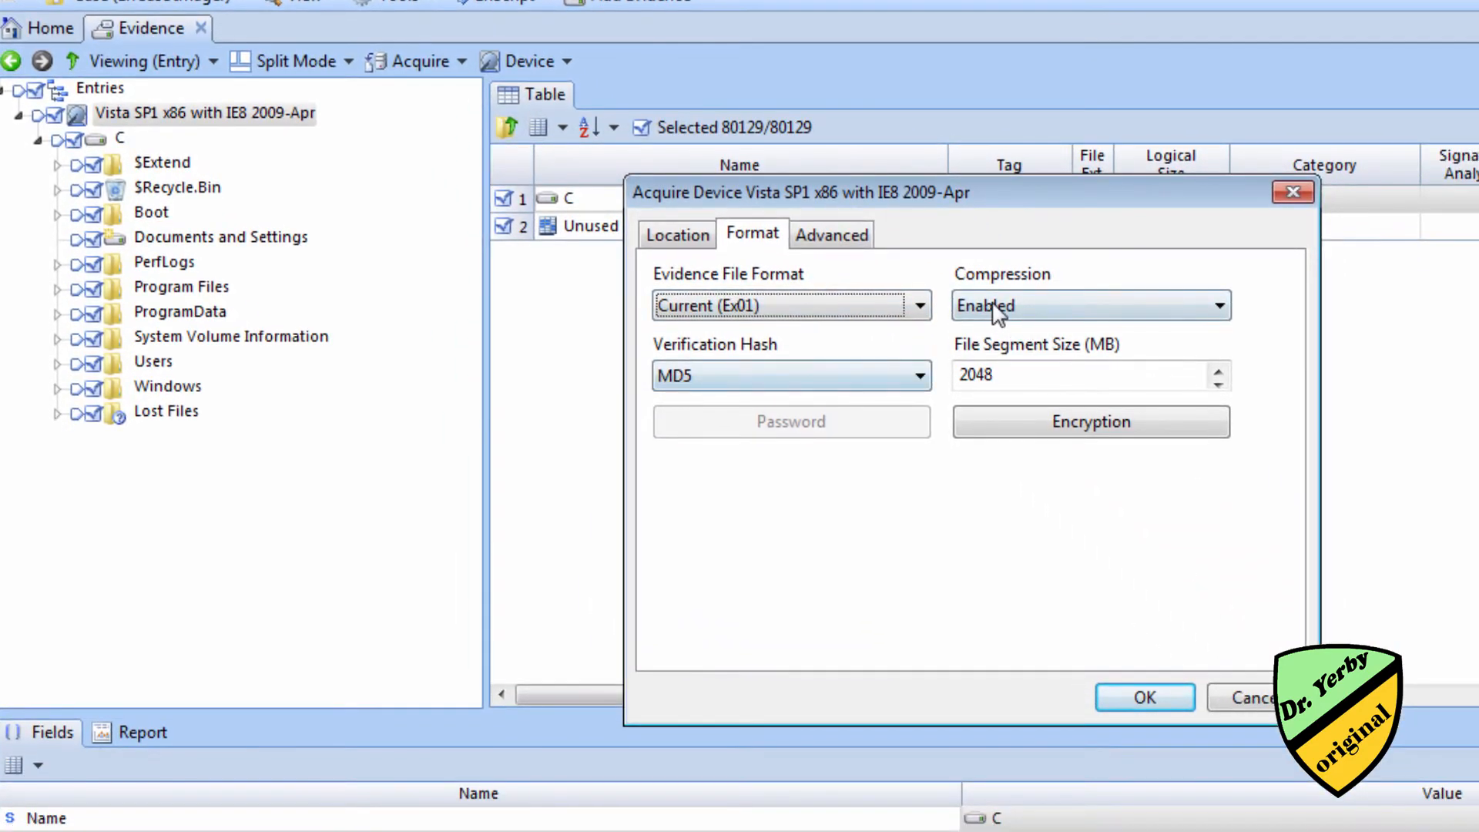
{"action": "left_click", "coordinate": [999, 312]}
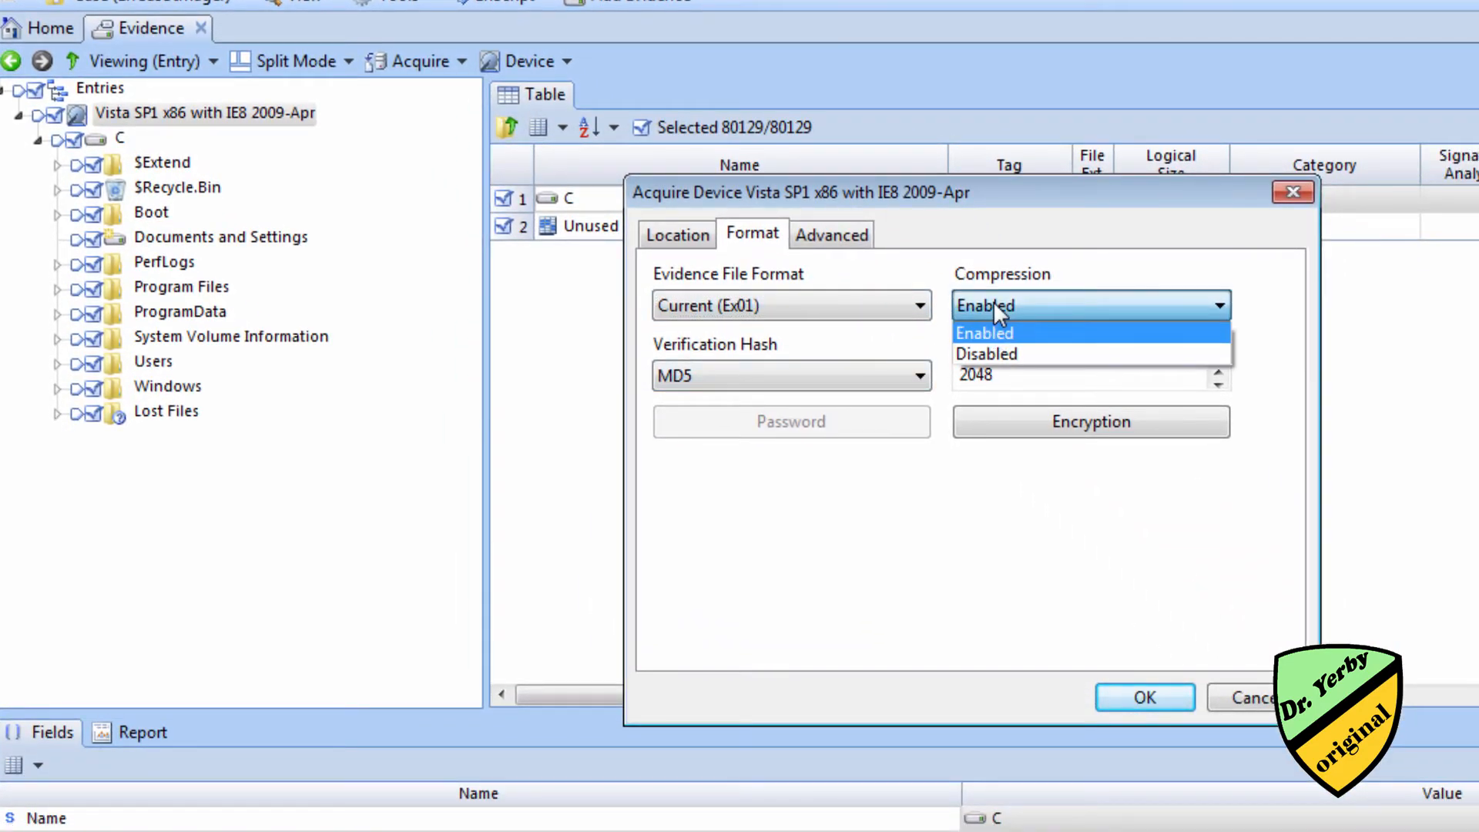
{"action": "left_click", "coordinate": [993, 307]}
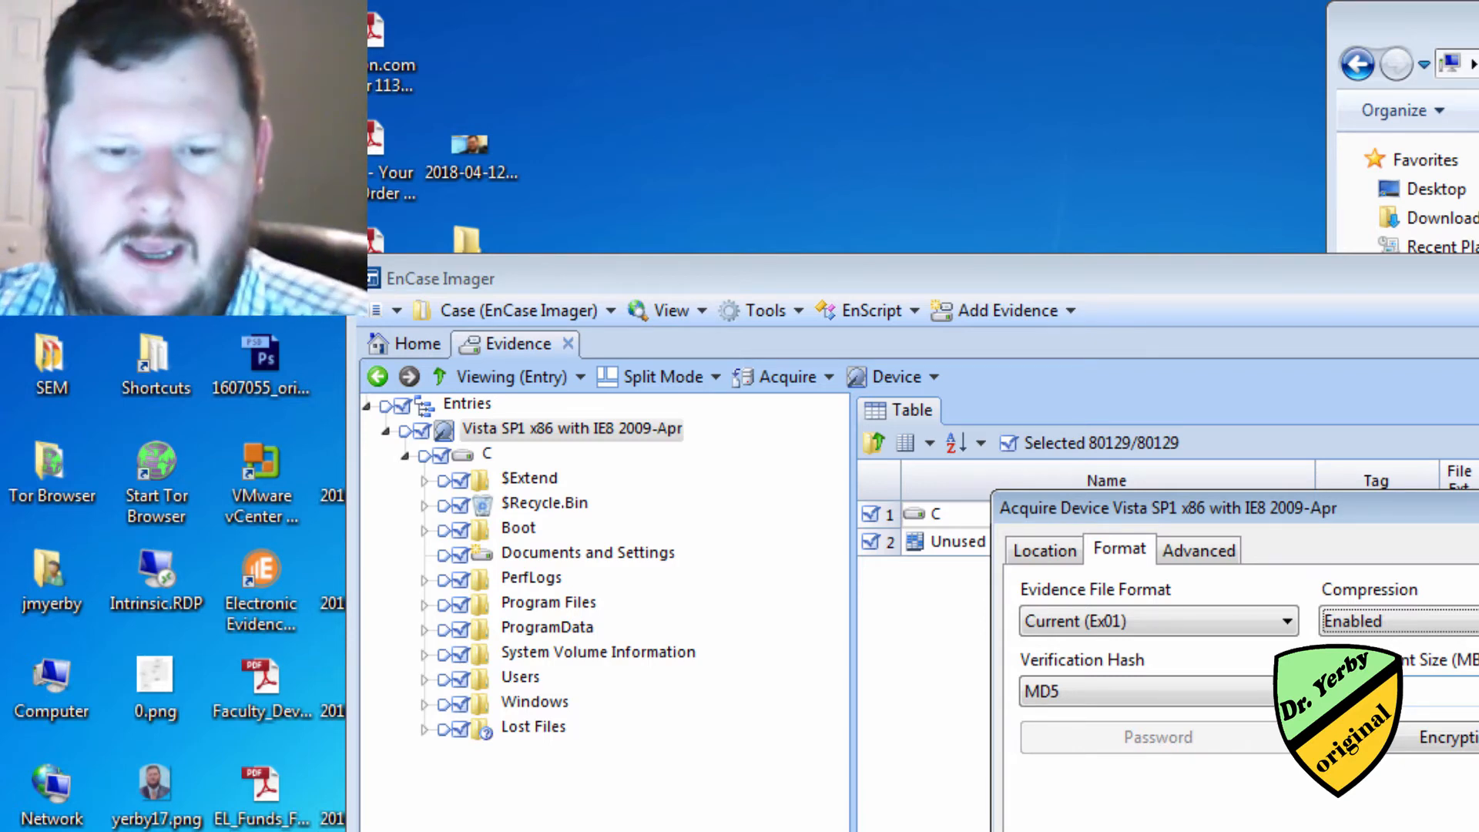
Step: Set the file segment size to 99999 MB, check the advanced acquisition settings and start the acquisition
{"action": "left_click", "coordinate": [1456, 691]}
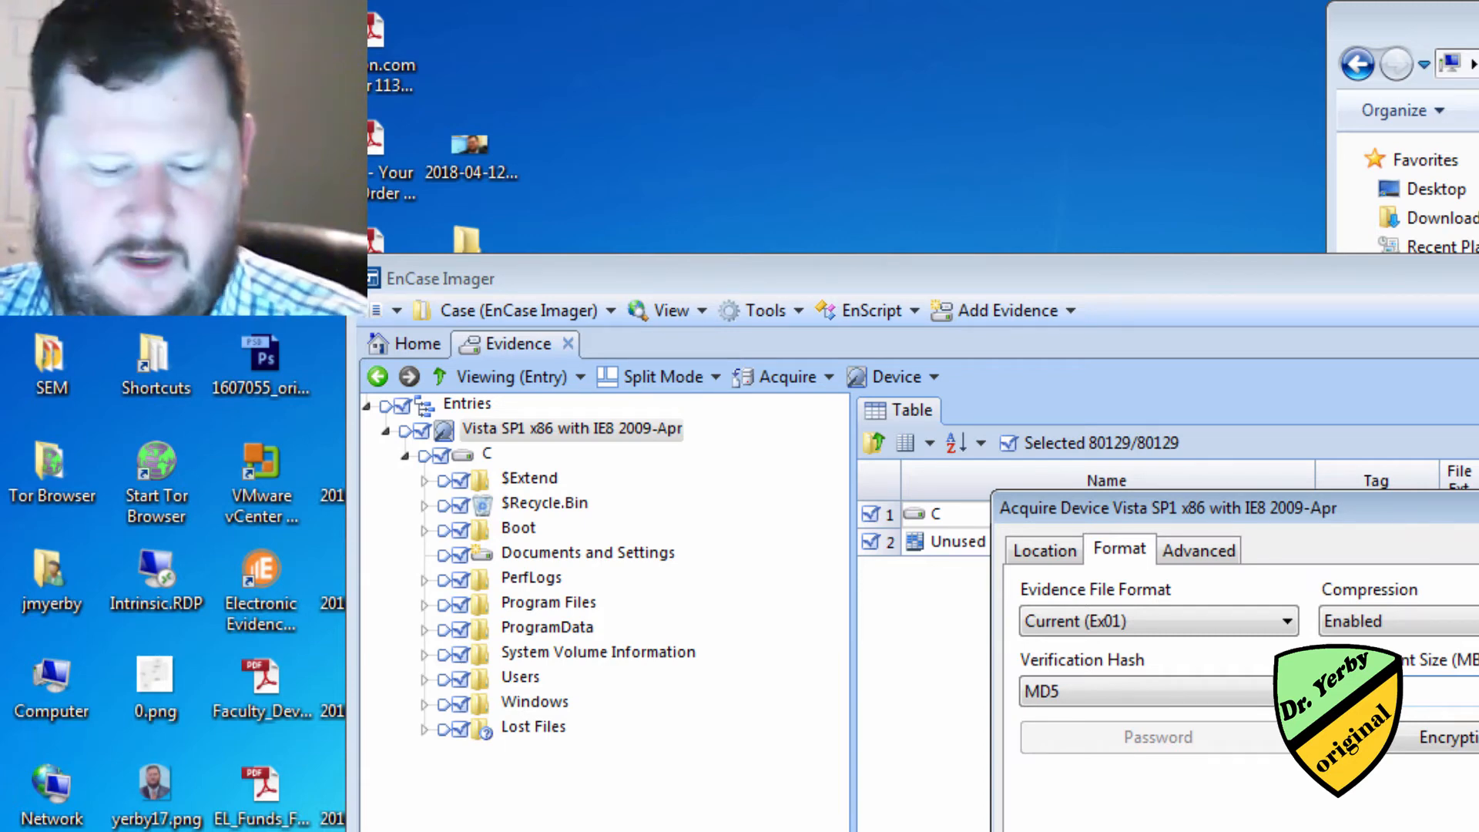
{"action": "double_click", "coordinate": [1449, 691]}
{"action": "type", "text": "99999"}
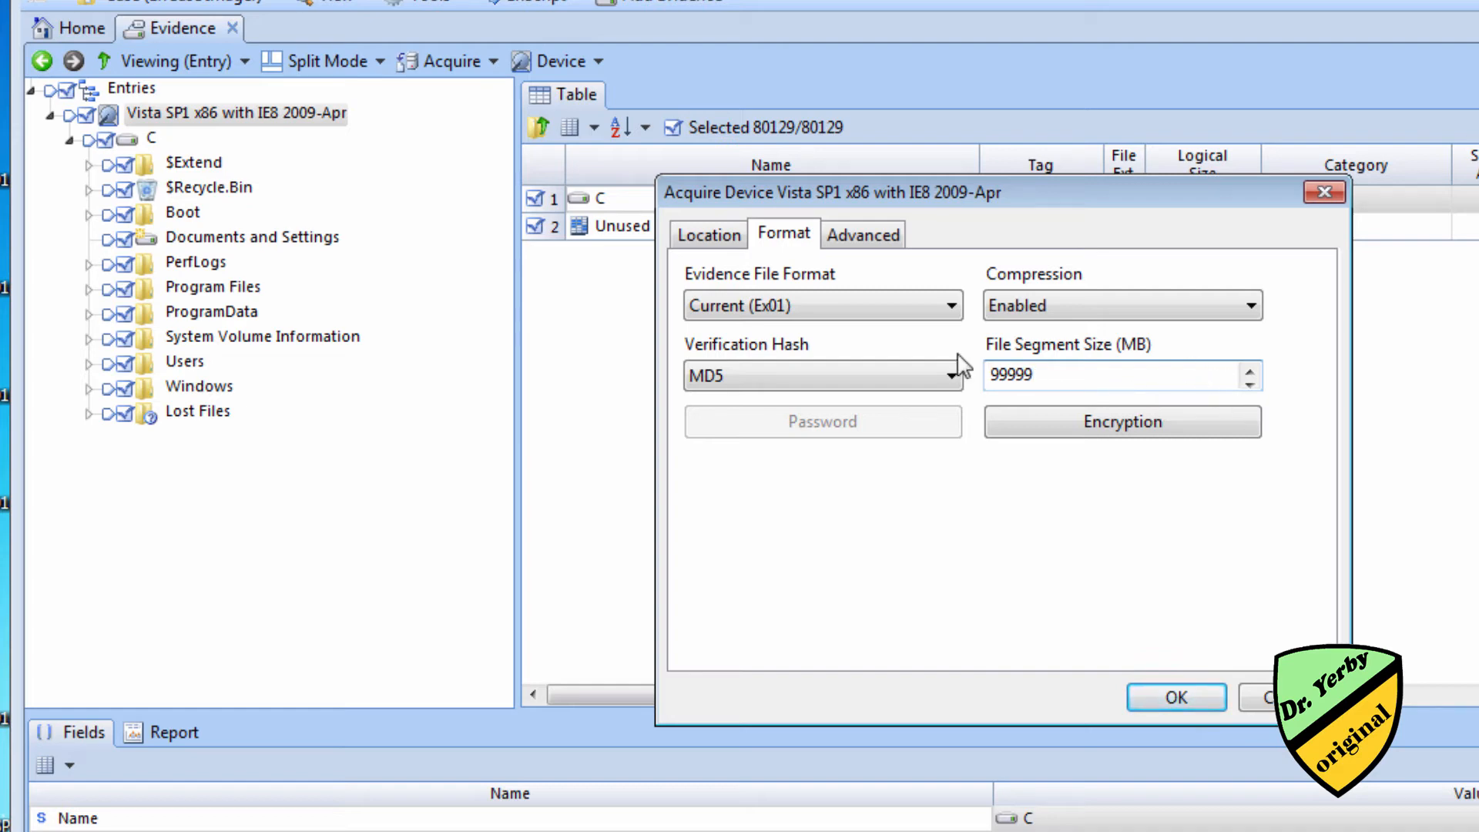
{"action": "left_click", "coordinate": [884, 242]}
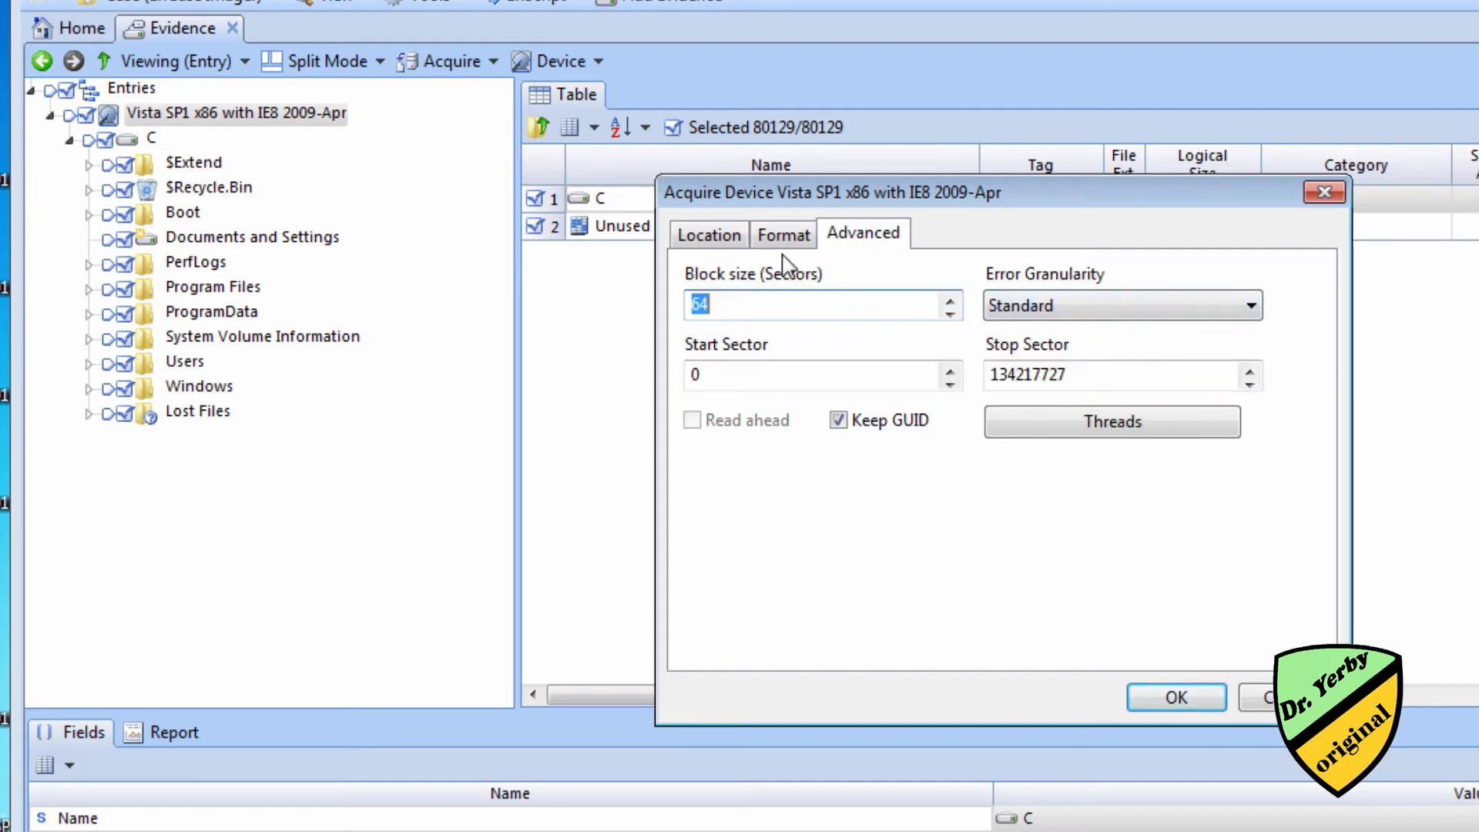
{"action": "left_click", "coordinate": [785, 235]}
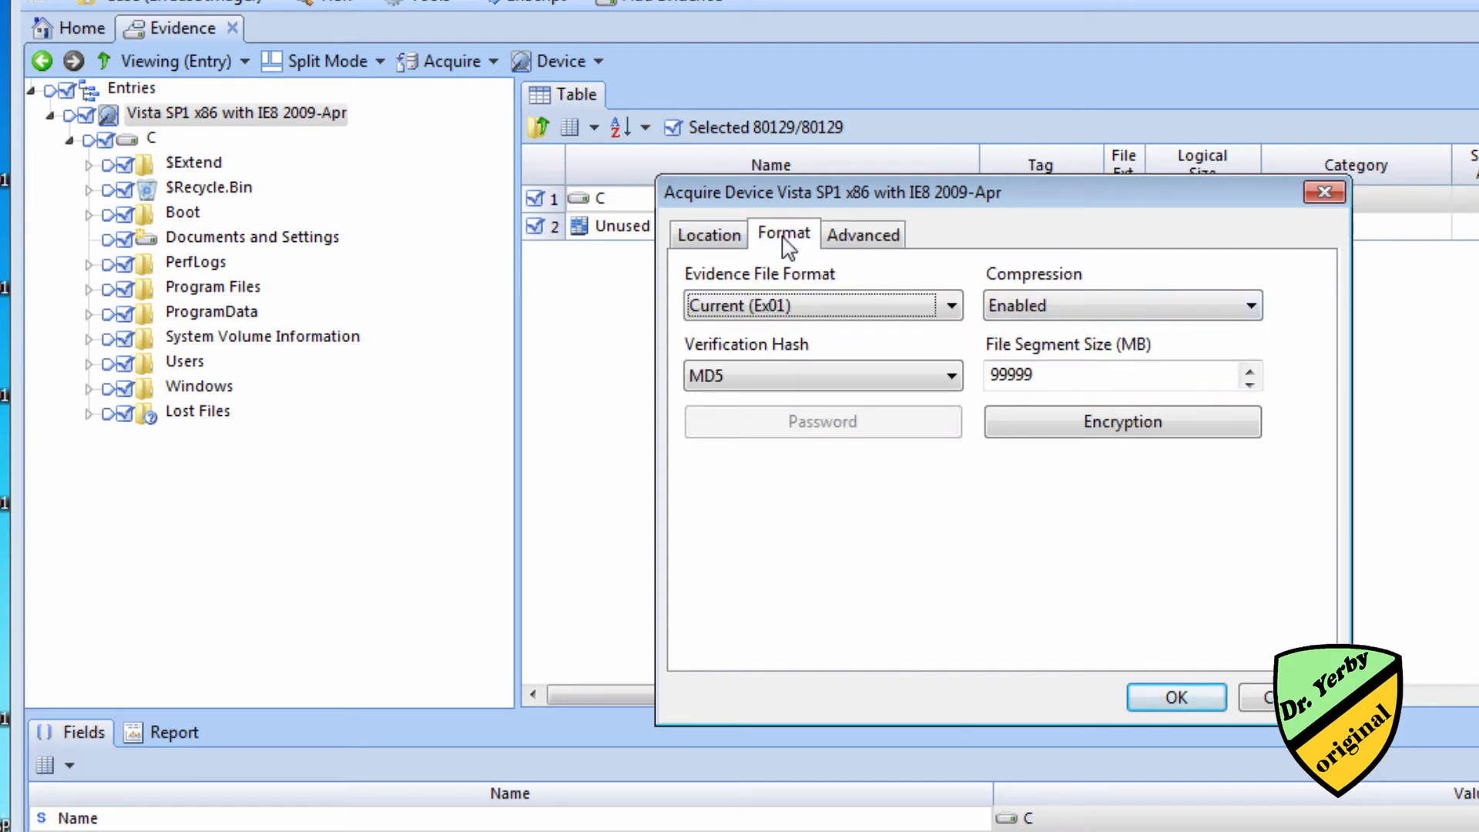
{"action": "left_click", "coordinate": [1176, 698]}
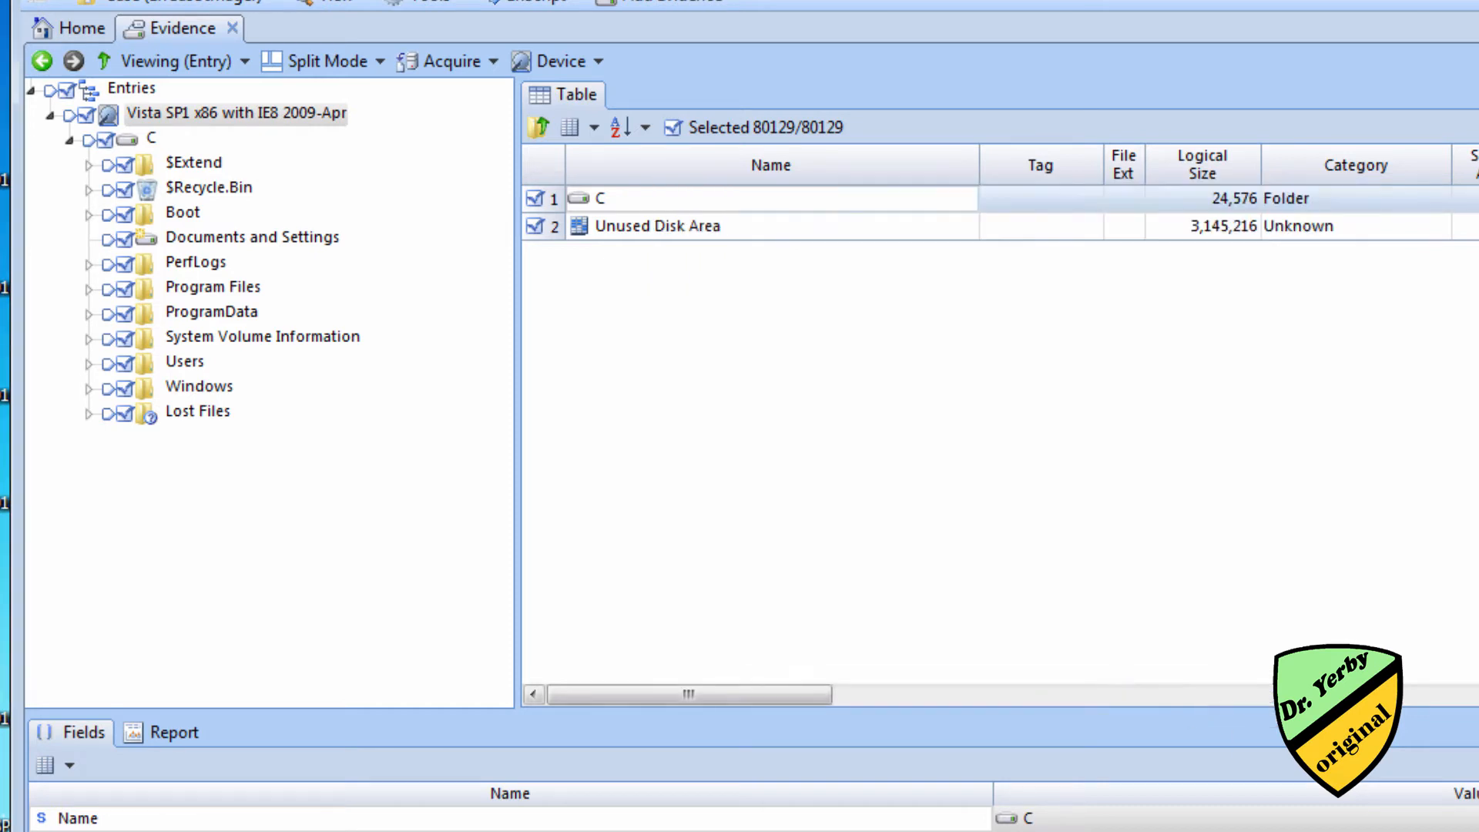
Step: Open a file explorer window on Computer and shrink and reposition the EnCase Imager window beside it
{"action": "key", "text": "super+e"}
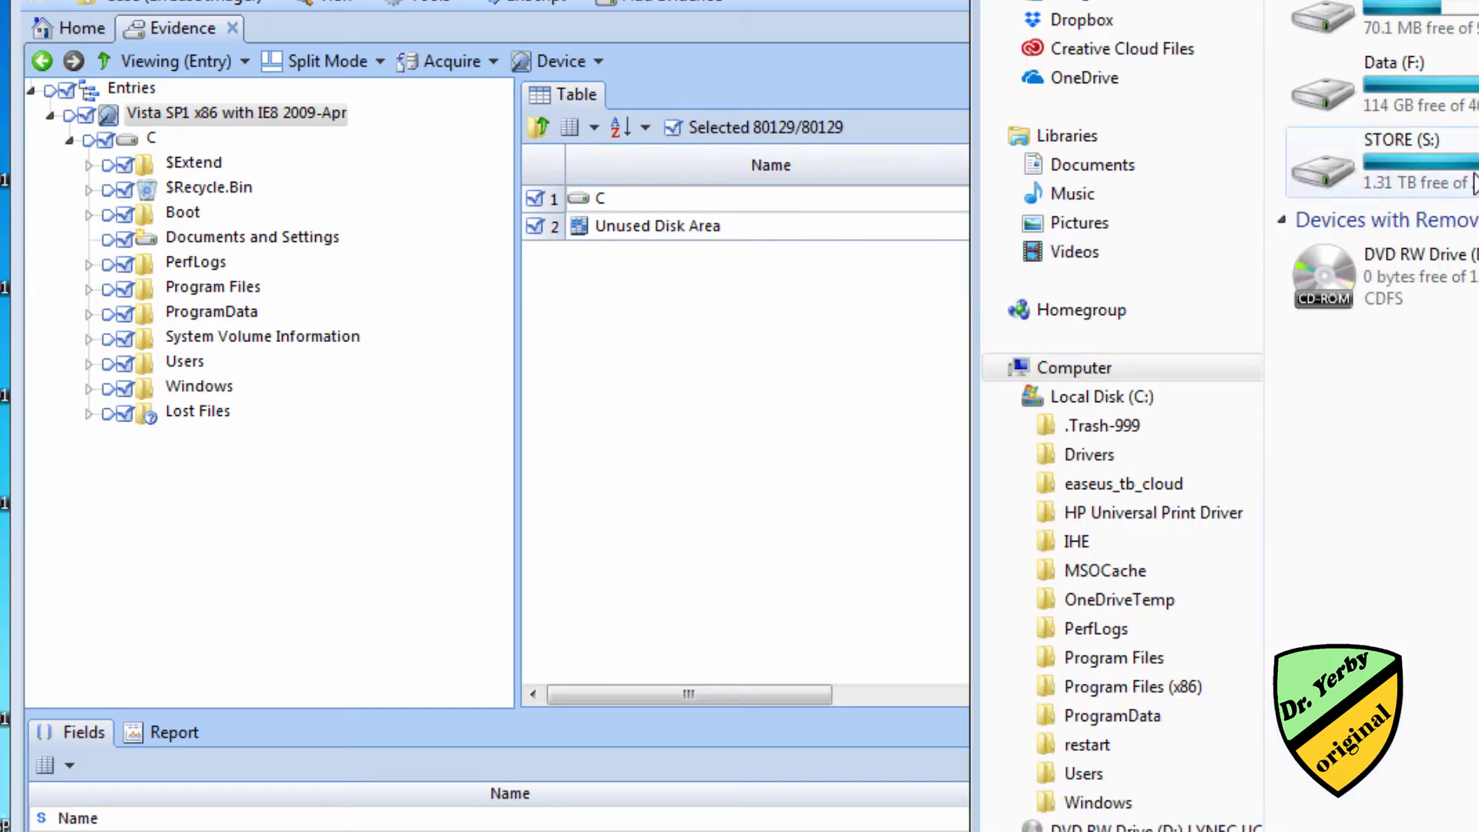
{"action": "left_click_drag", "start_coordinate": [867, 1], "coordinate": [627, 238]}
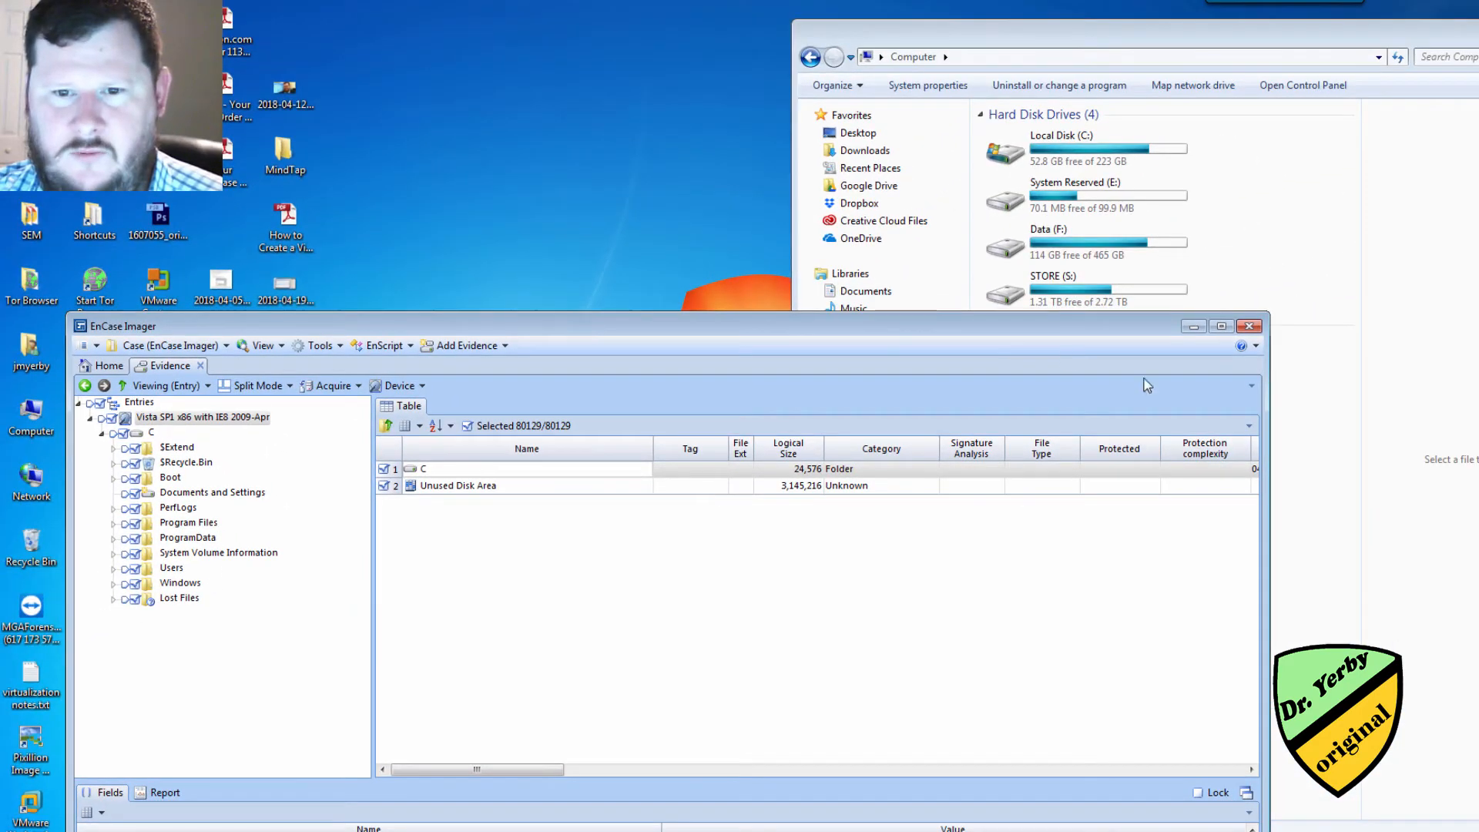
{"action": "left_click_drag", "start_coordinate": [1266, 407], "coordinate": [852, 407]}
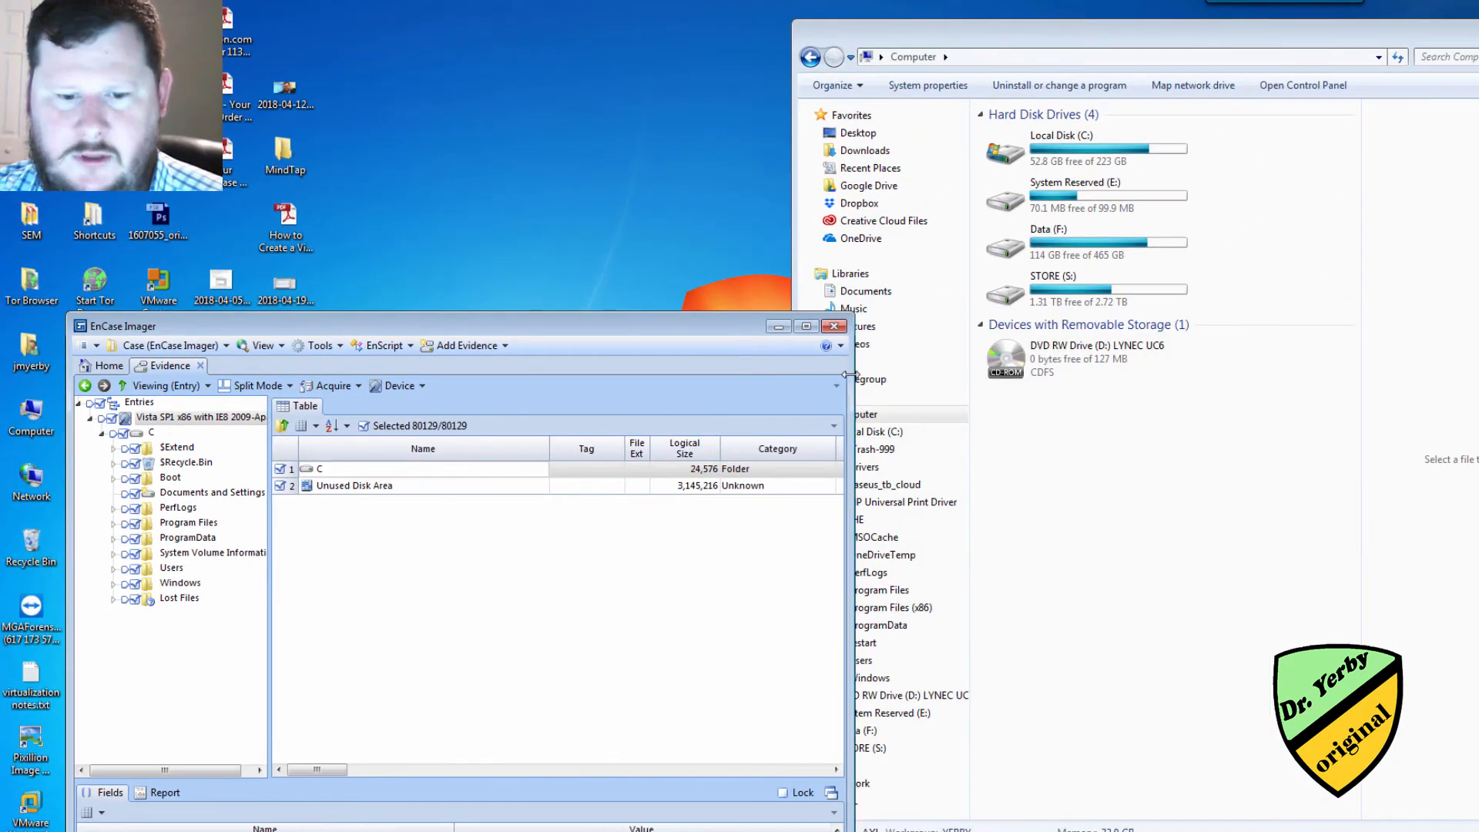
{"action": "left_click_drag", "start_coordinate": [623, 319], "coordinate": [587, 105]}
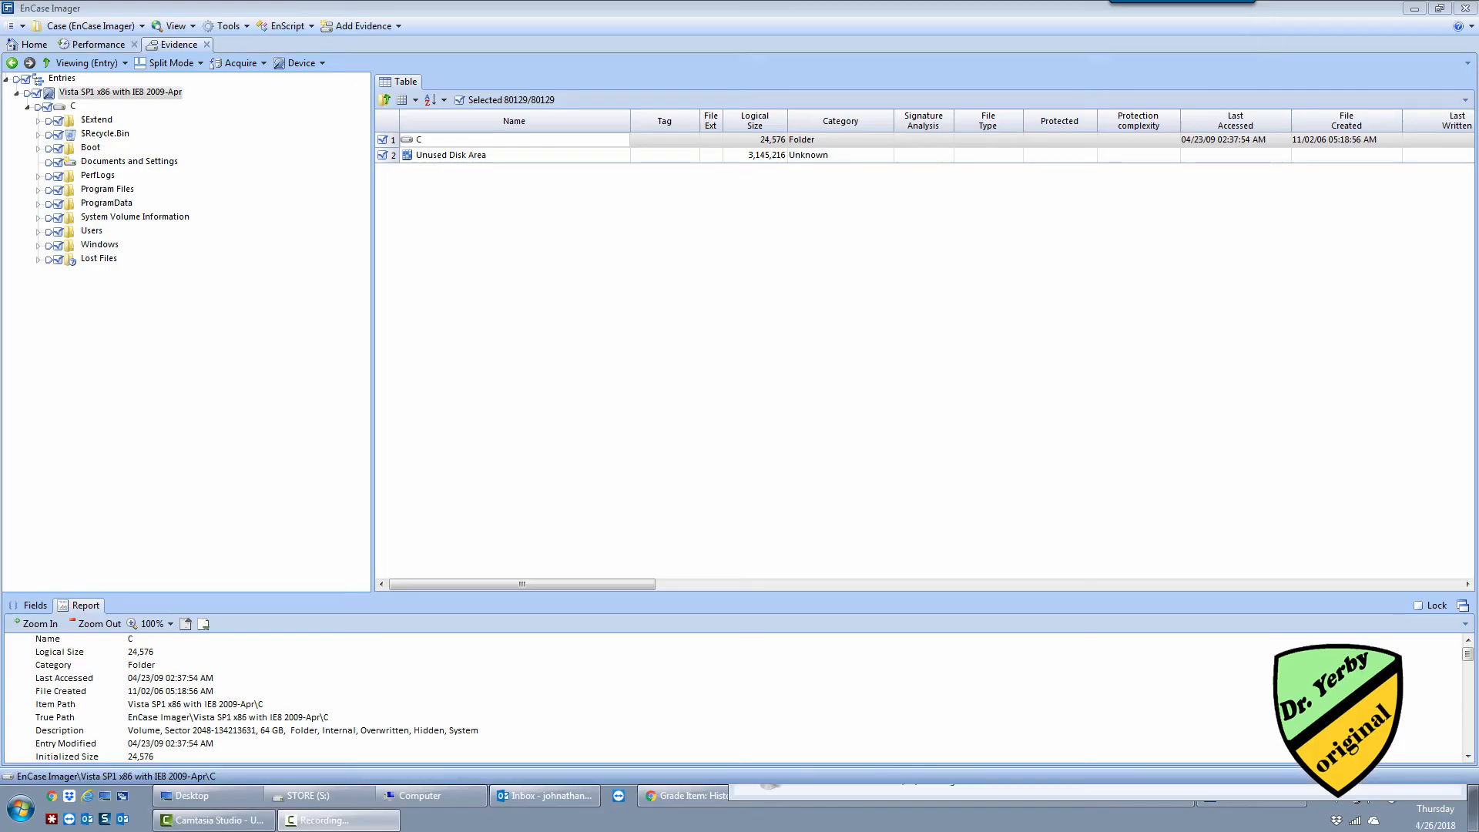
Step: Switch to the STORE (S:) file explorer window and check the size of the acquired file Vista SP1 x86 with IE8 2009-Apr.Ex01
{"action": "left_click", "coordinate": [304, 795]}
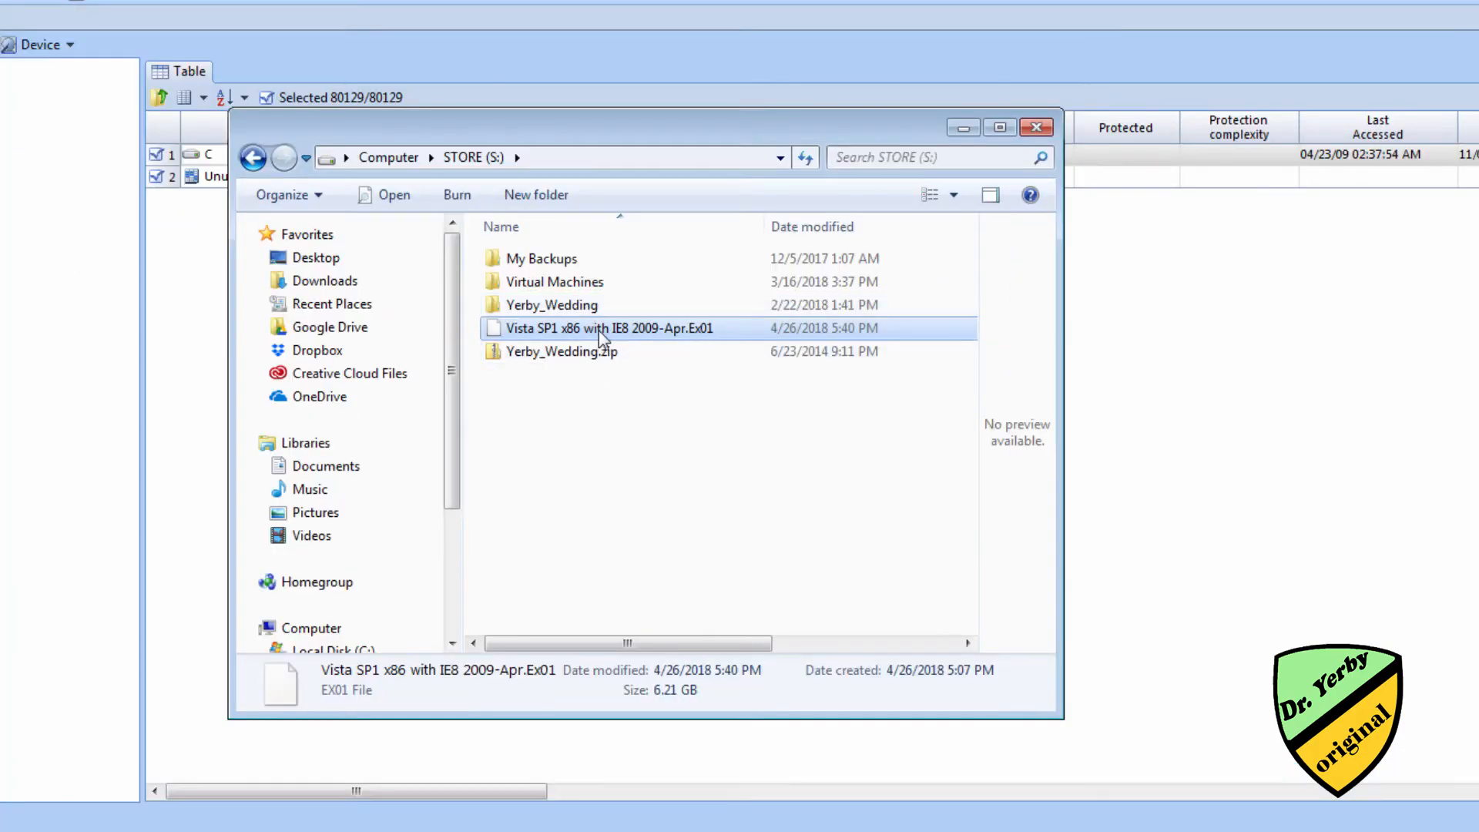
{"action": "left_click", "coordinate": [598, 331]}
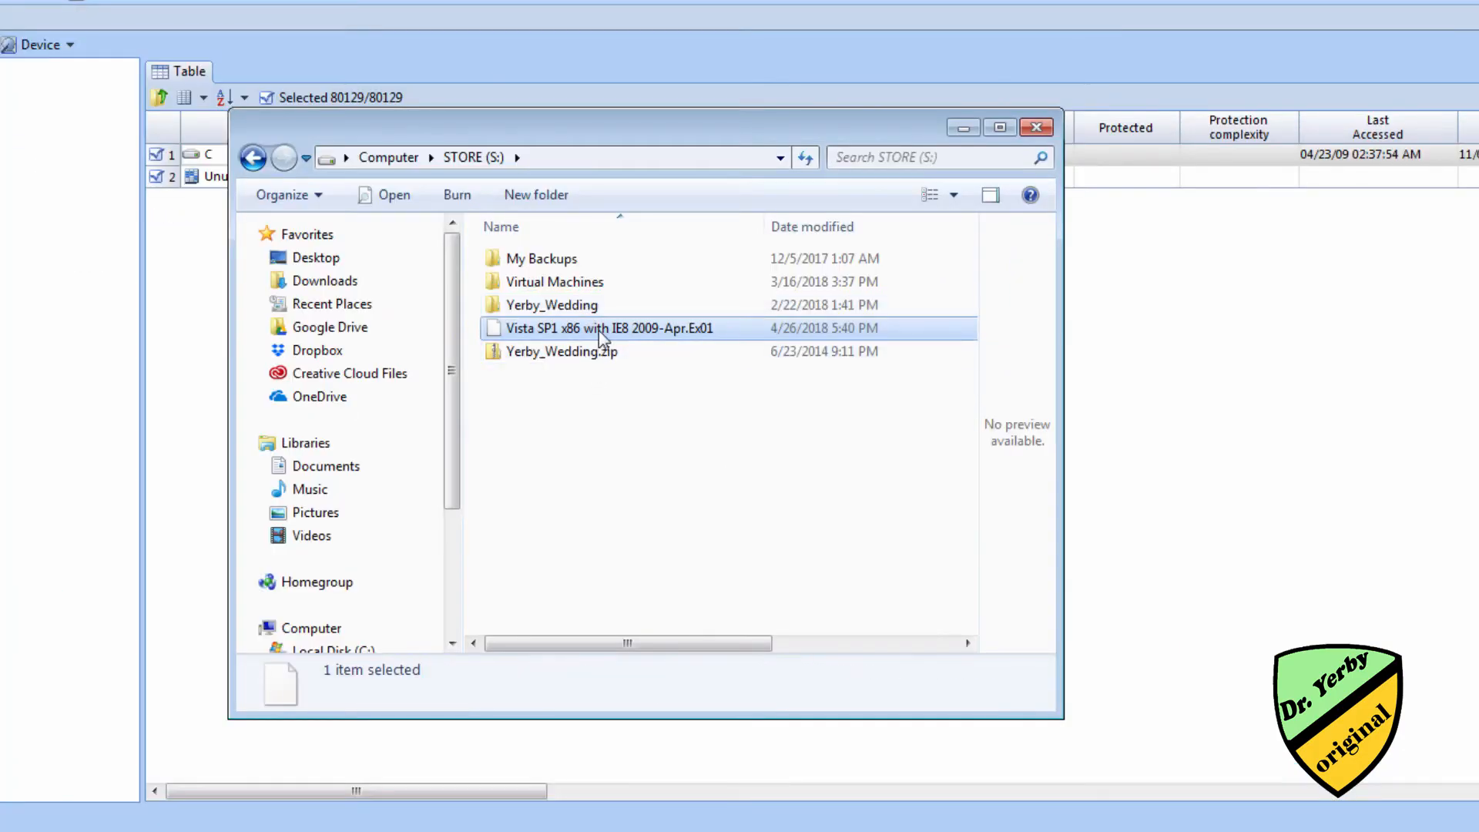
{"action": "left_click", "coordinate": [682, 501]}
{"action": "left_click", "coordinate": [502, 331]}
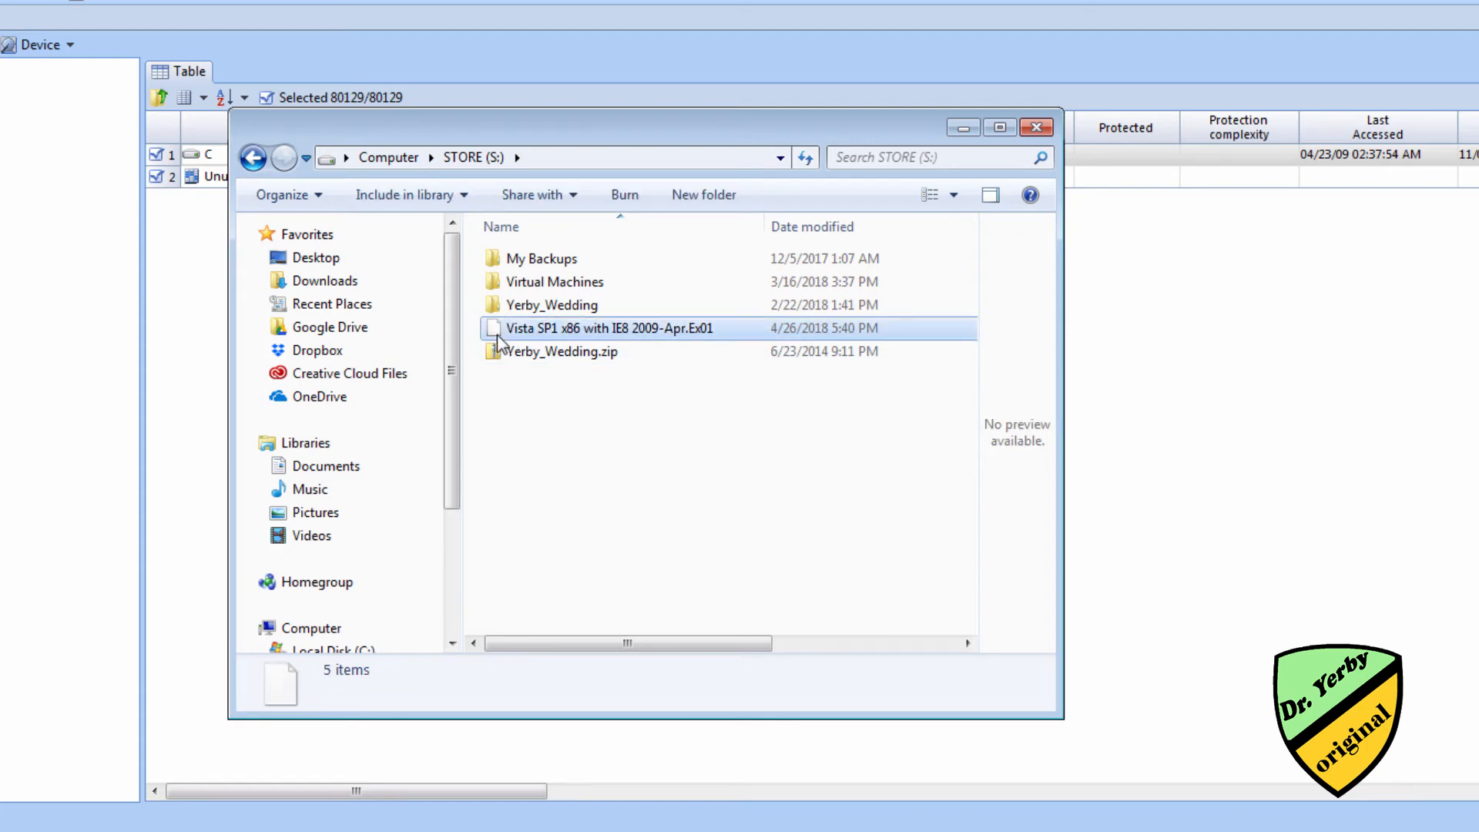
{"action": "left_click", "coordinate": [1000, 127]}
{"action": "mouse_move", "coordinate": [56, 177]}
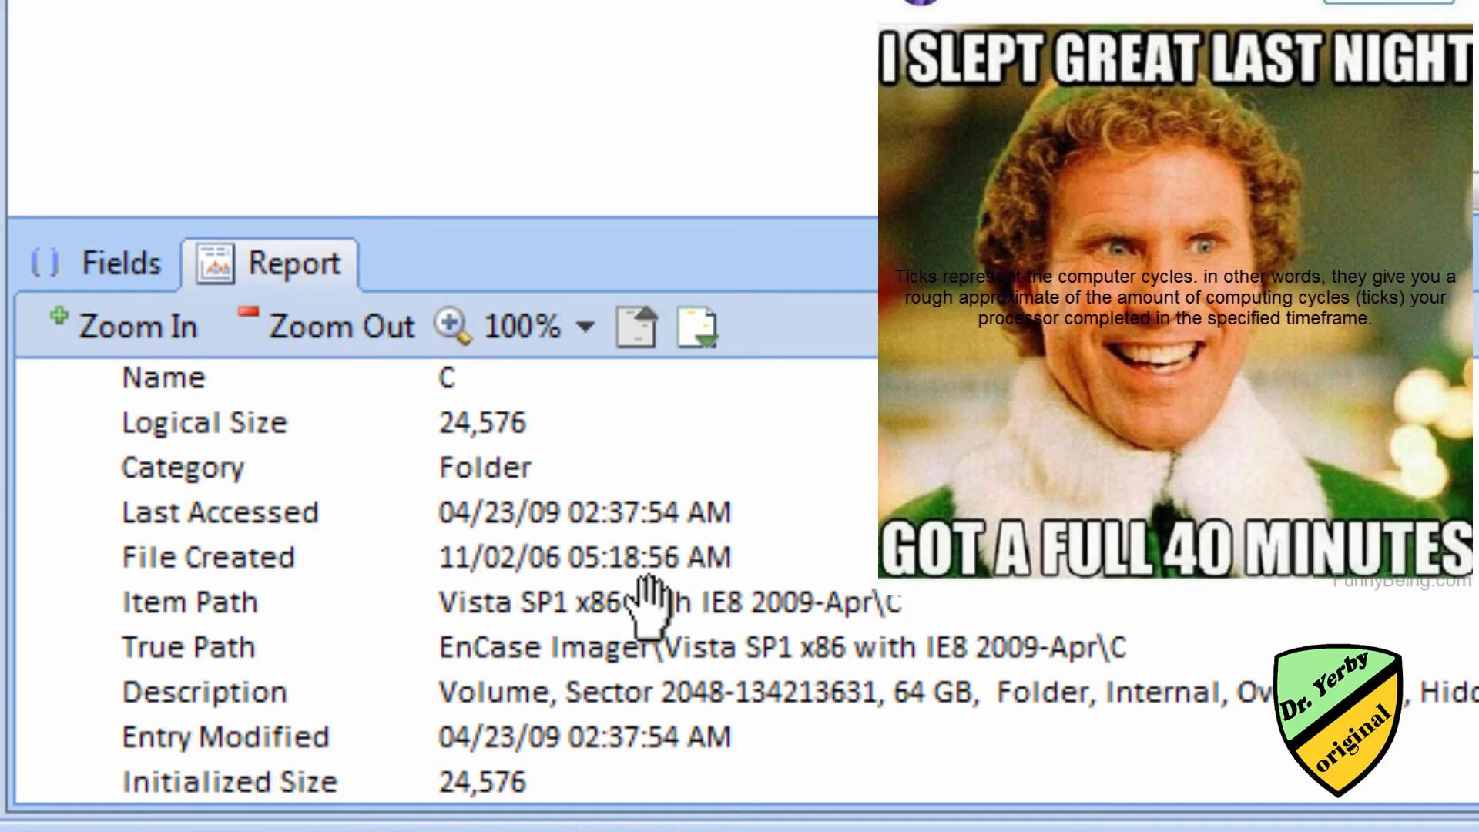
Step: Examine the report for volume C in EnCase Imager, covering its entry properties, file system, capacity and allocation details
{"action": "scroll", "coordinate": [898, 602], "scroll_direction": "down", "scroll_amount": 2}
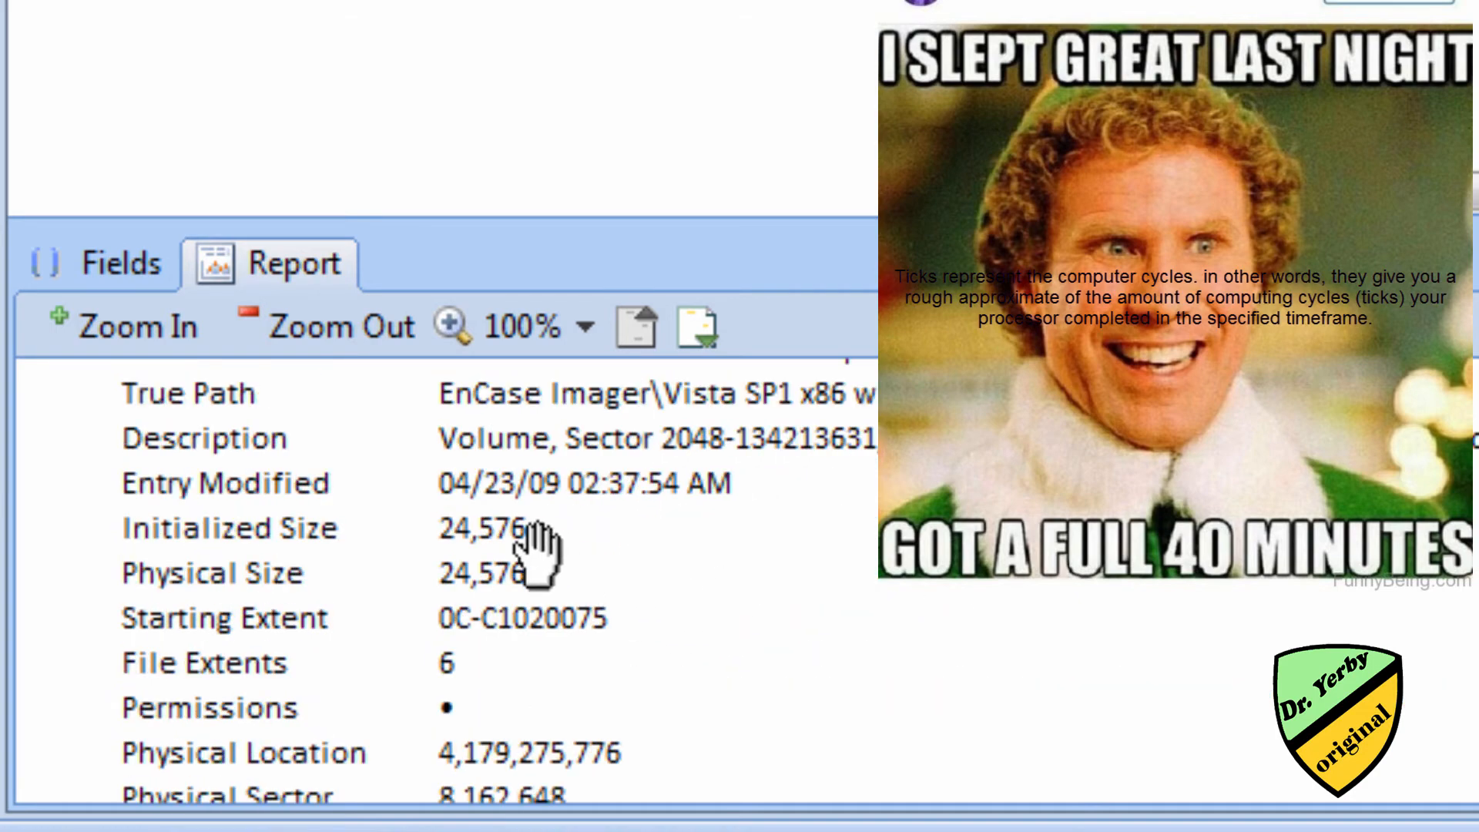
{"action": "scroll", "coordinate": [743, 566], "scroll_direction": "down", "scroll_amount": 1}
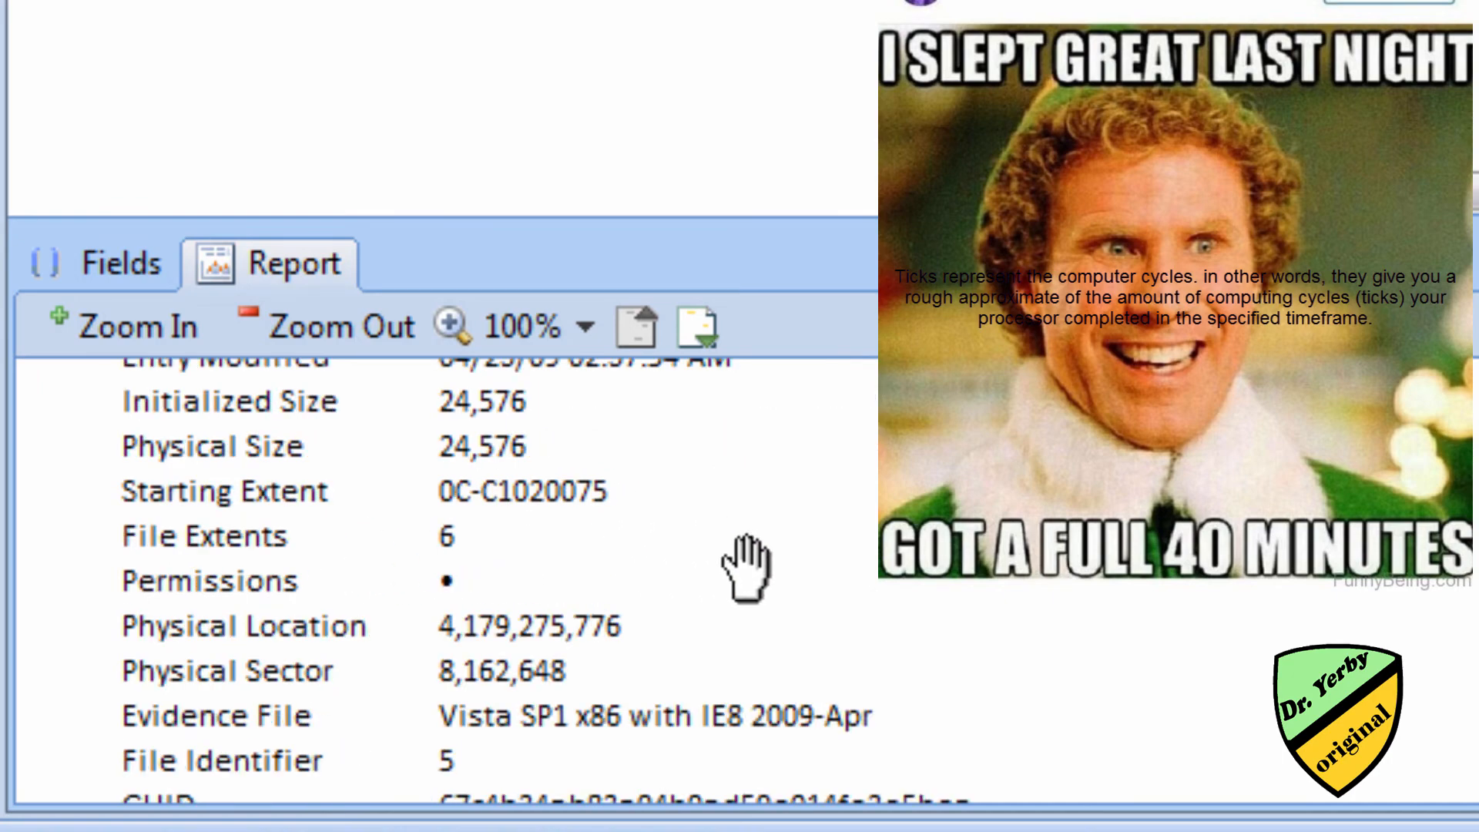
{"action": "scroll", "coordinate": [539, 583], "scroll_direction": "down", "scroll_amount": 1}
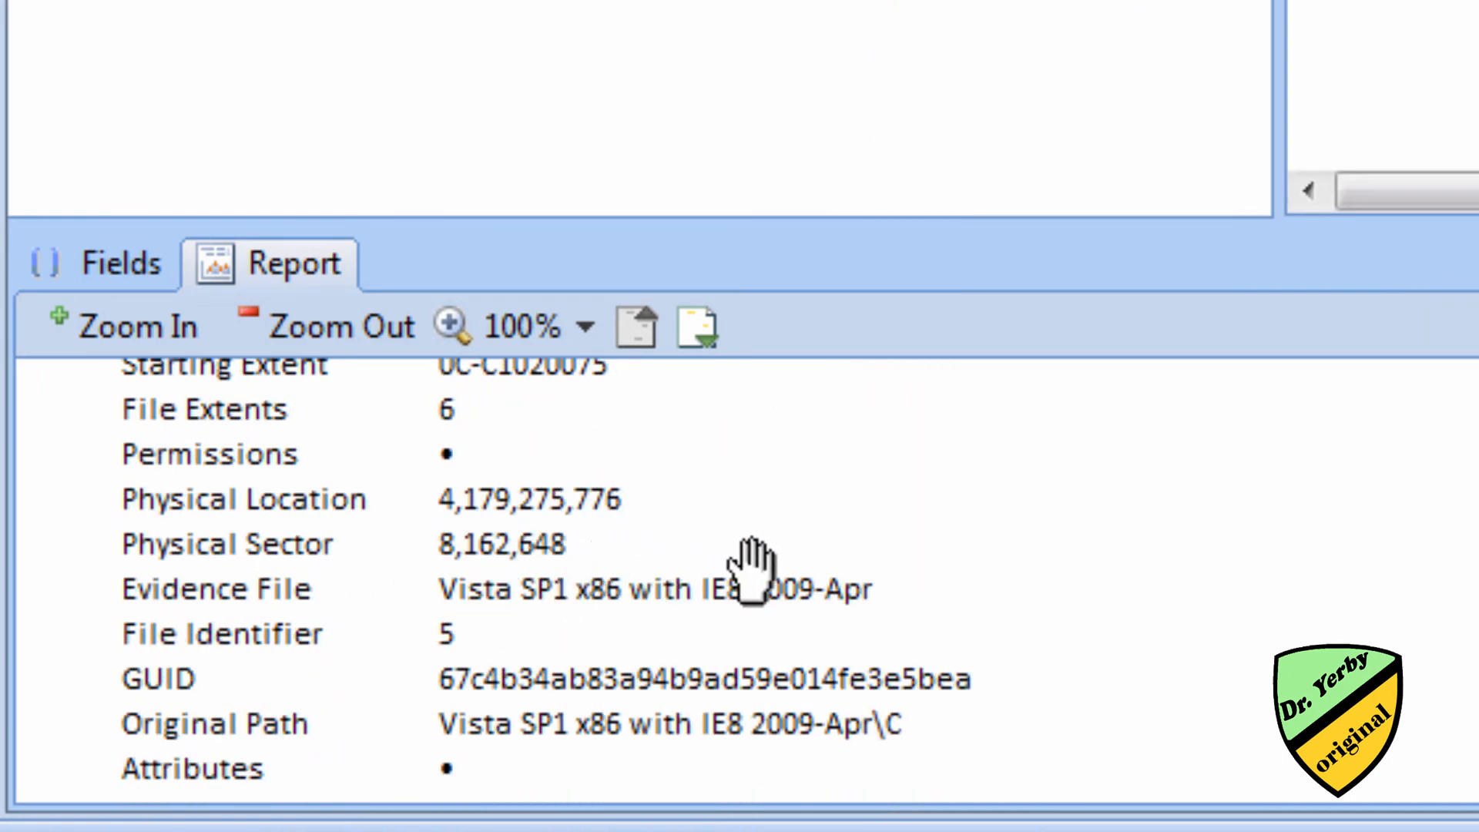
{"action": "scroll", "coordinate": [1076, 639], "scroll_direction": "down", "scroll_amount": 1}
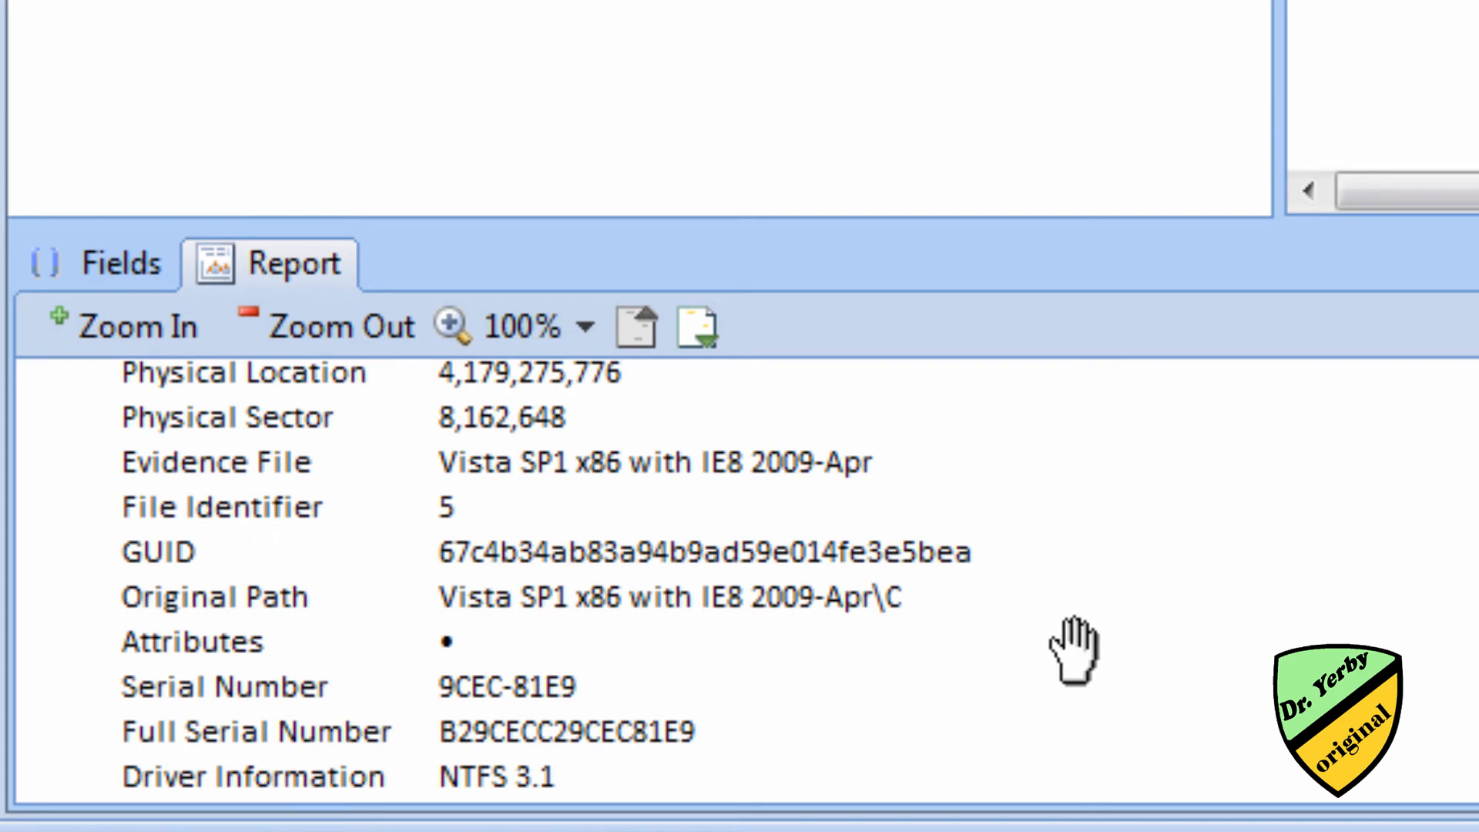
{"action": "scroll", "coordinate": [1001, 654], "scroll_direction": "down", "scroll_amount": 3}
{"action": "scroll", "coordinate": [924, 625], "scroll_direction": "down", "scroll_amount": 3}
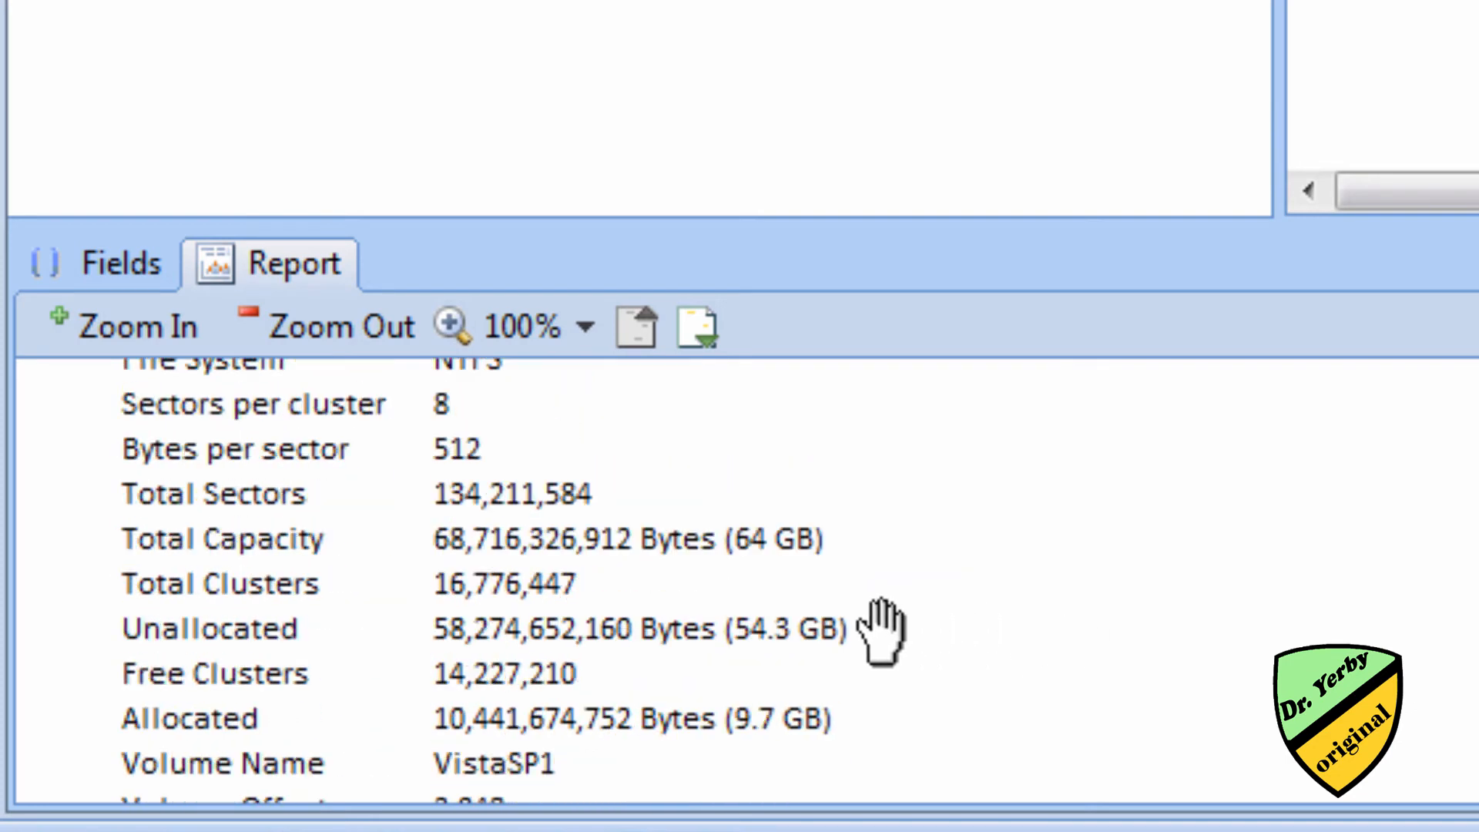
{"action": "scroll", "coordinate": [488, 455], "scroll_direction": "up", "scroll_amount": 3}
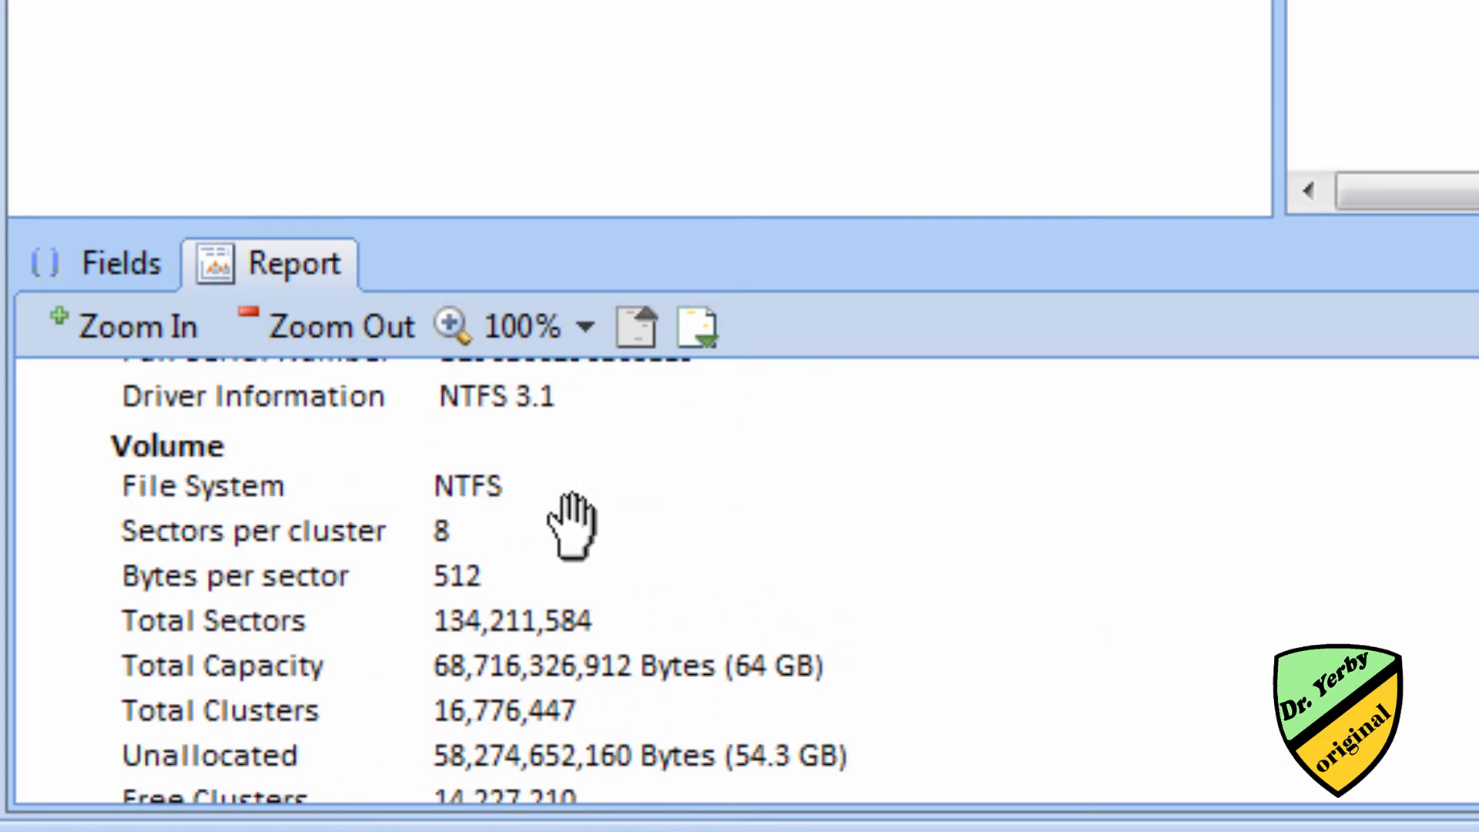
{"action": "scroll", "coordinate": [586, 524], "scroll_direction": "down", "scroll_amount": 2}
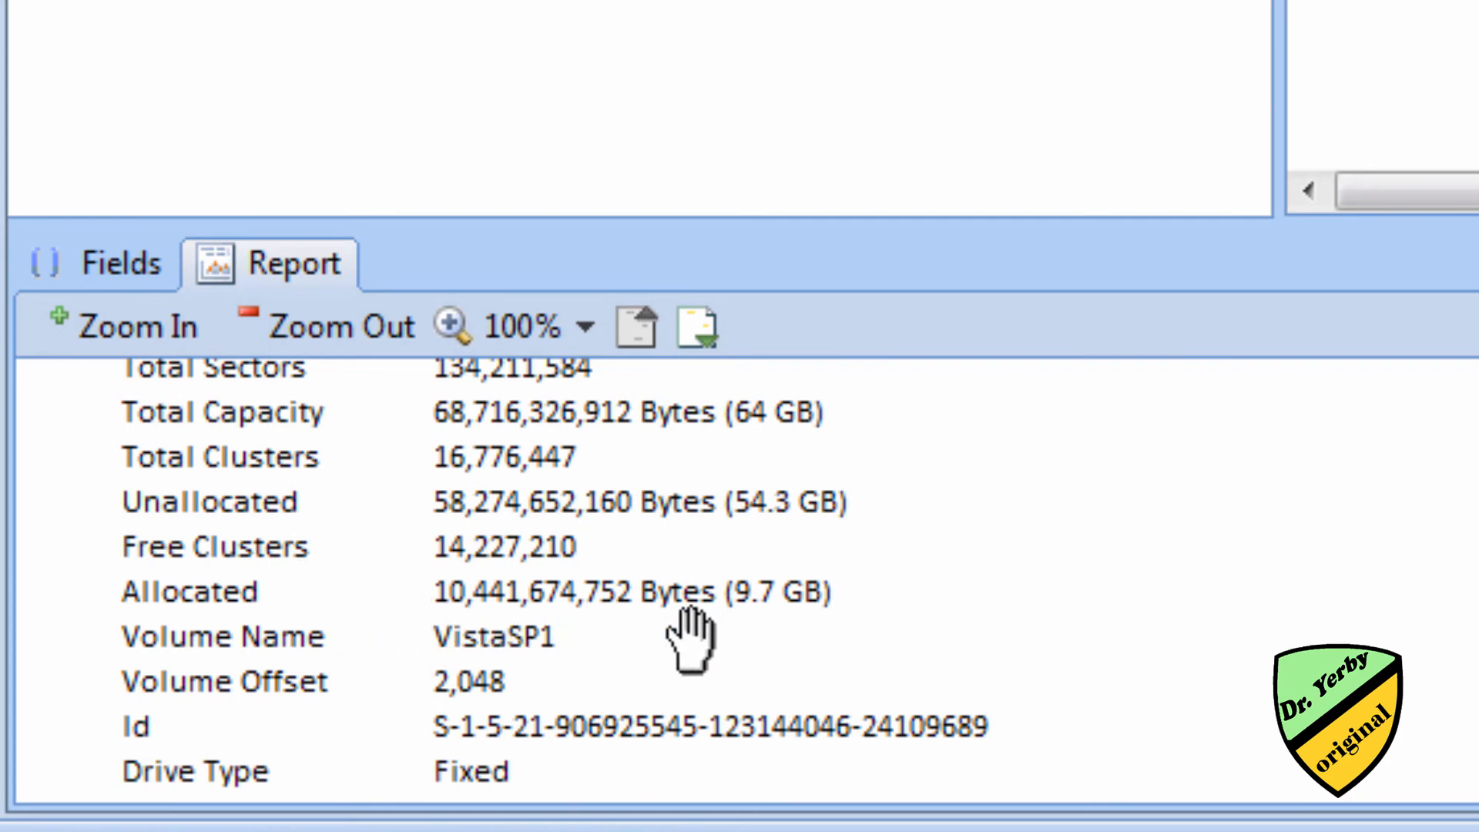
Step: Review the Permissions table at the end of volume C's report, down to the owner and group entries
{"action": "scroll", "coordinate": [834, 619], "scroll_direction": "down", "scroll_amount": 3}
{"action": "scroll", "coordinate": [834, 617], "scroll_direction": "down", "scroll_amount": 3}
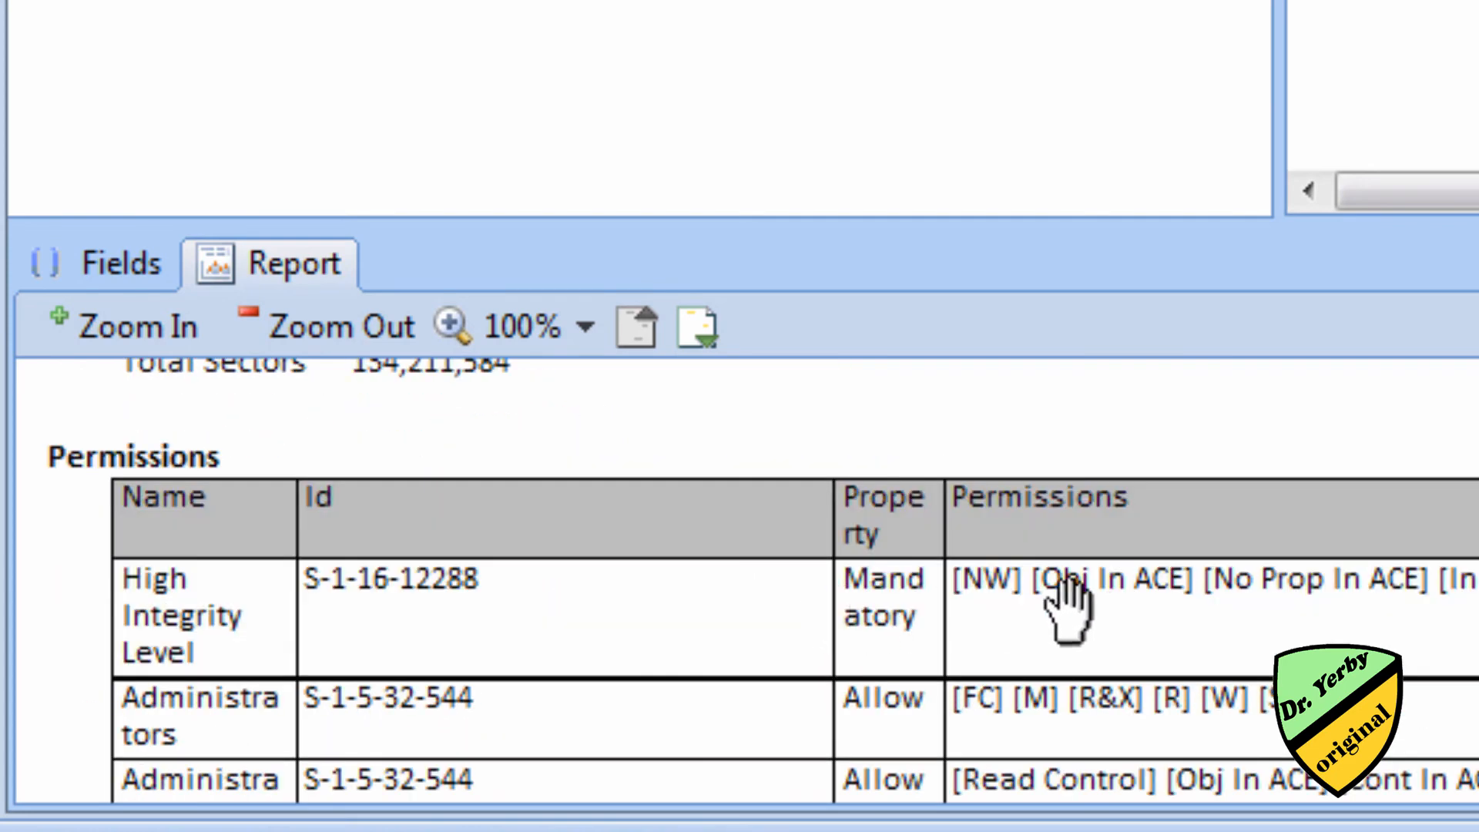
{"action": "scroll", "coordinate": [1337, 616], "scroll_direction": "down", "scroll_amount": 2}
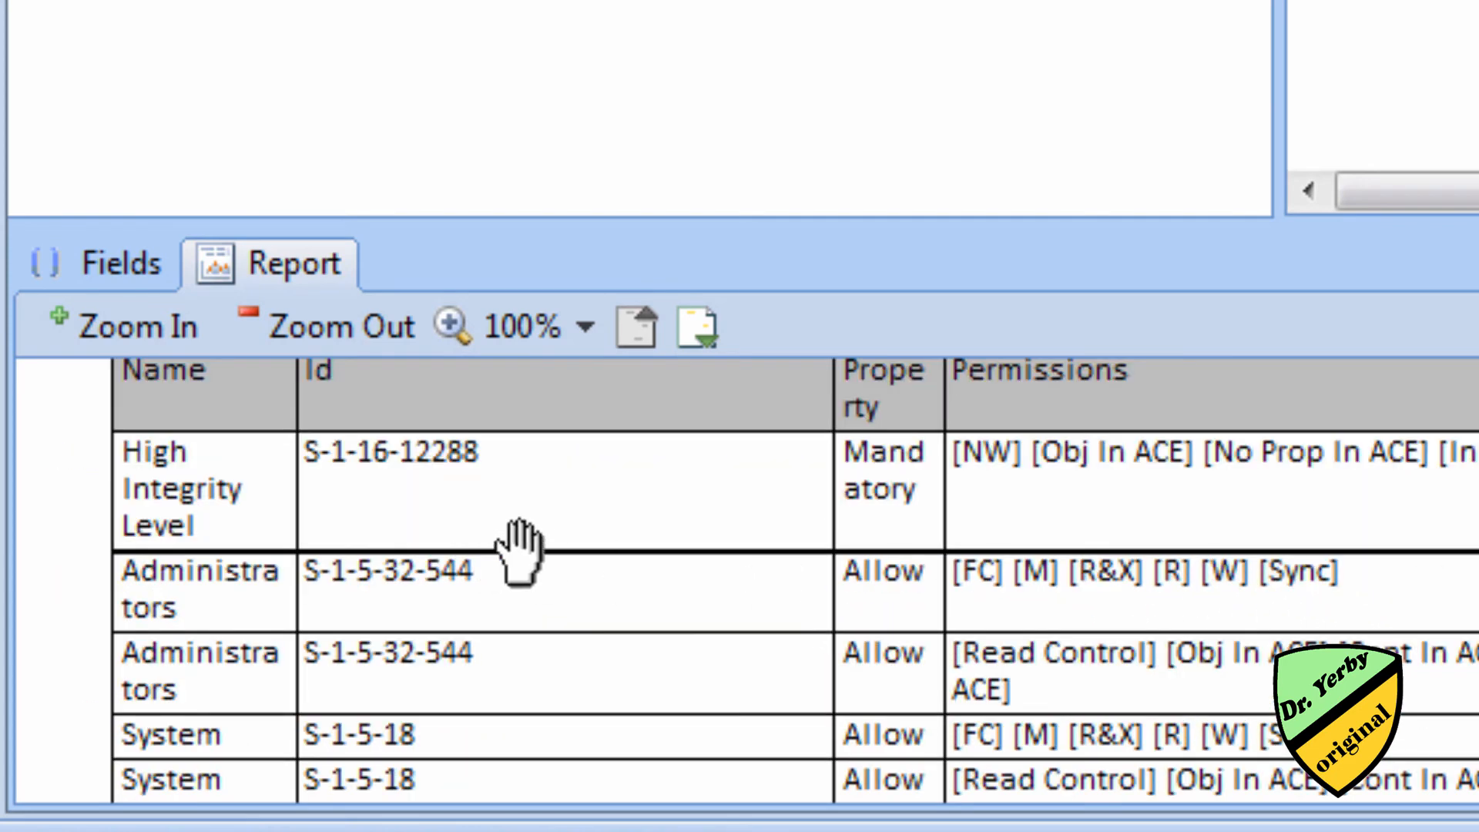
{"action": "scroll", "coordinate": [663, 539], "scroll_direction": "down", "scroll_amount": 4}
{"action": "scroll", "coordinate": [886, 570], "scroll_direction": "down", "scroll_amount": 1}
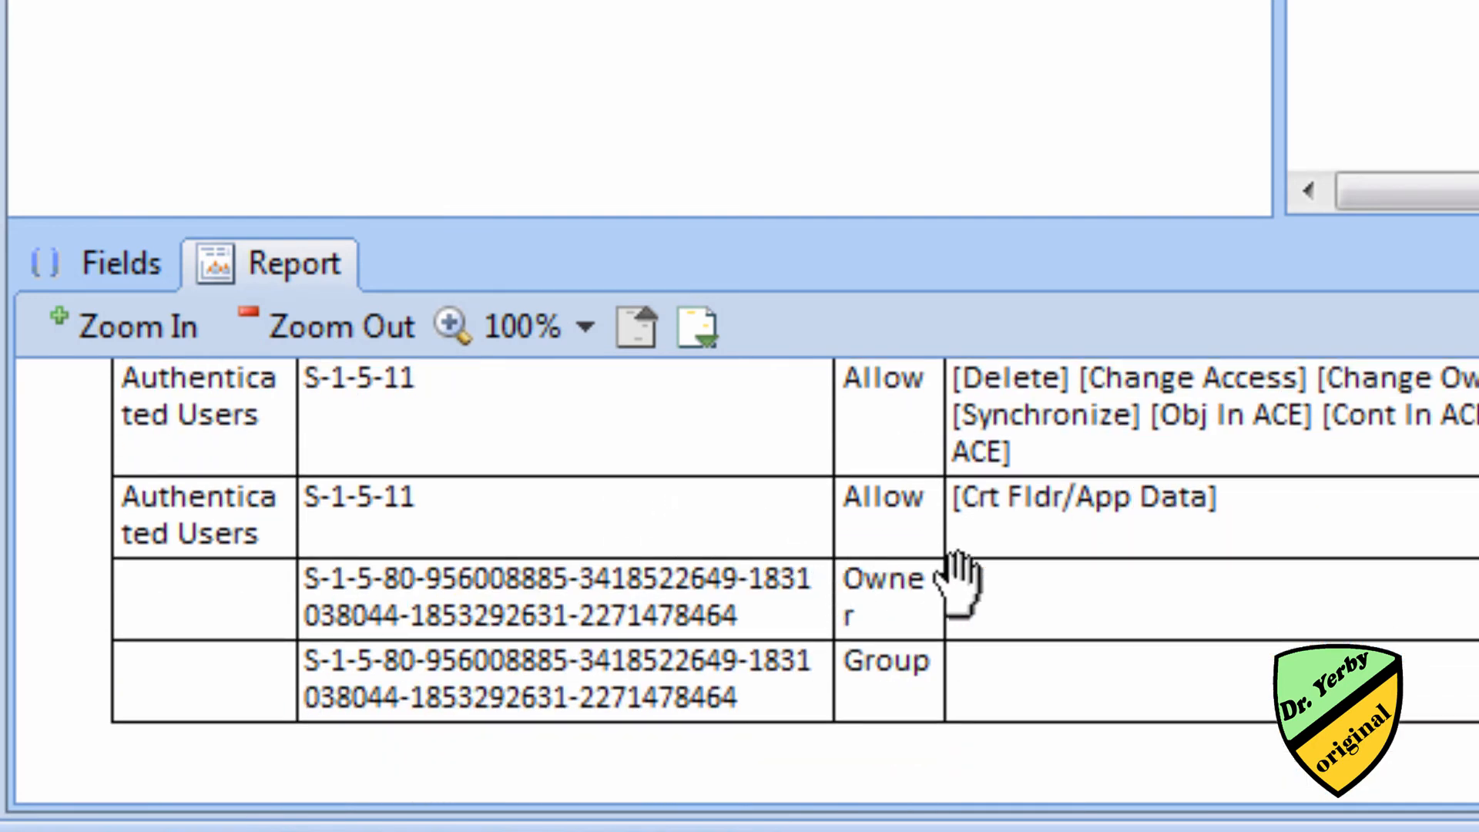
Step: Examine the list of fields for volume C, including the hash, path and date entries
{"action": "left_click", "coordinate": [143, 283]}
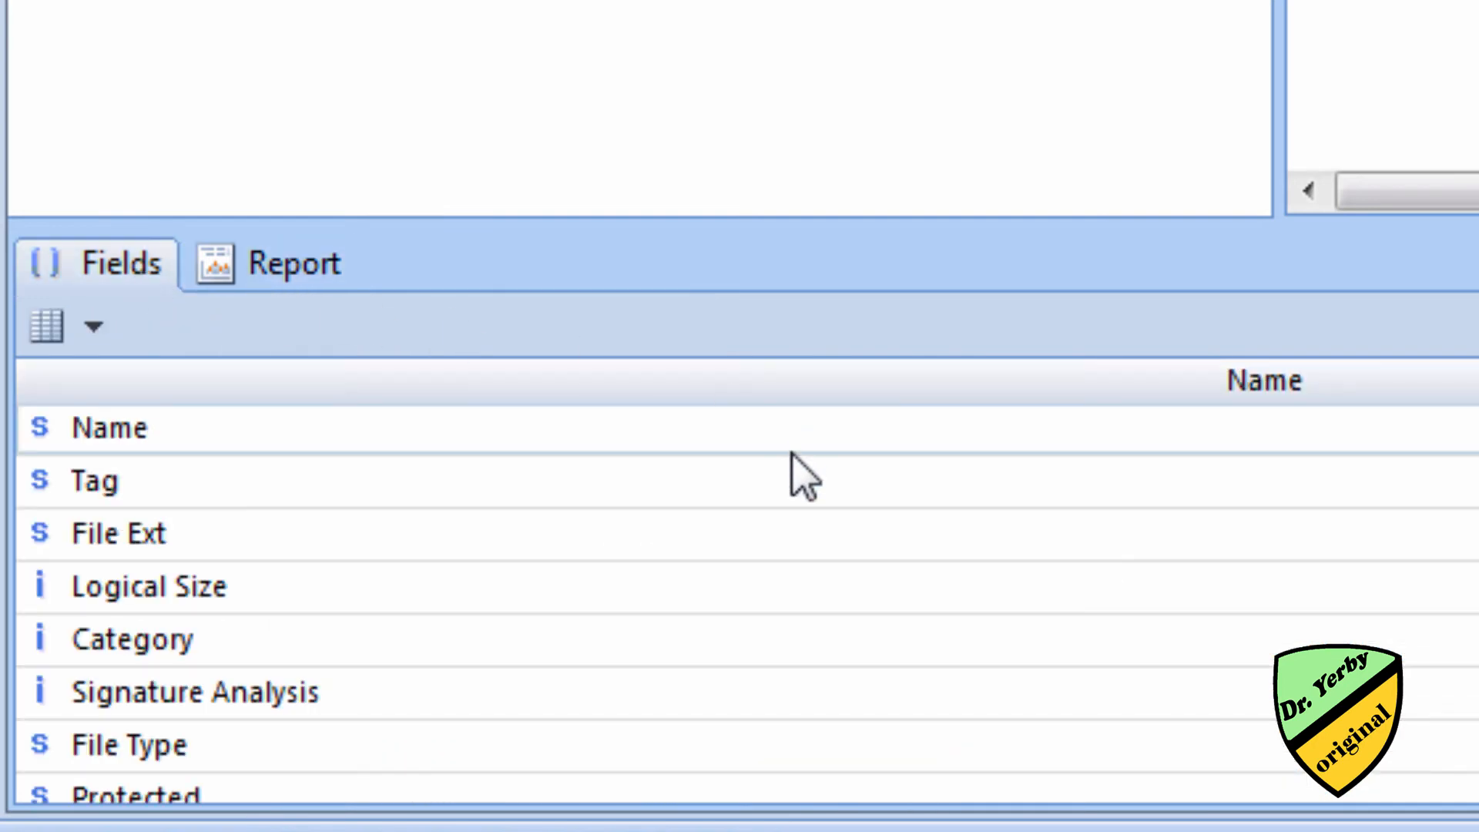
{"action": "scroll", "coordinate": [683, 510], "scroll_direction": "down", "scroll_amount": 5}
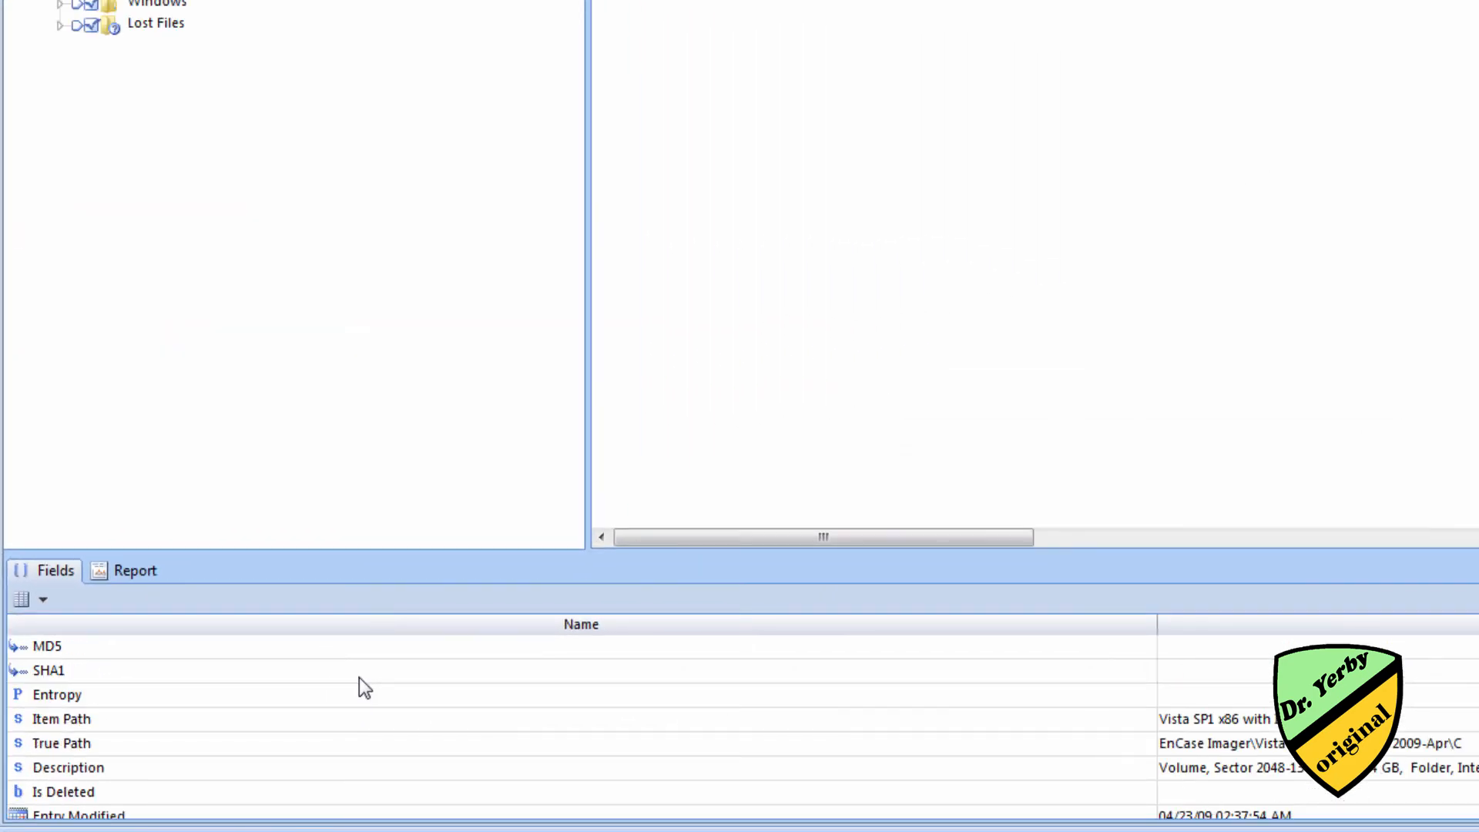
{"action": "scroll", "coordinate": [359, 678], "scroll_direction": "down", "scroll_amount": 3}
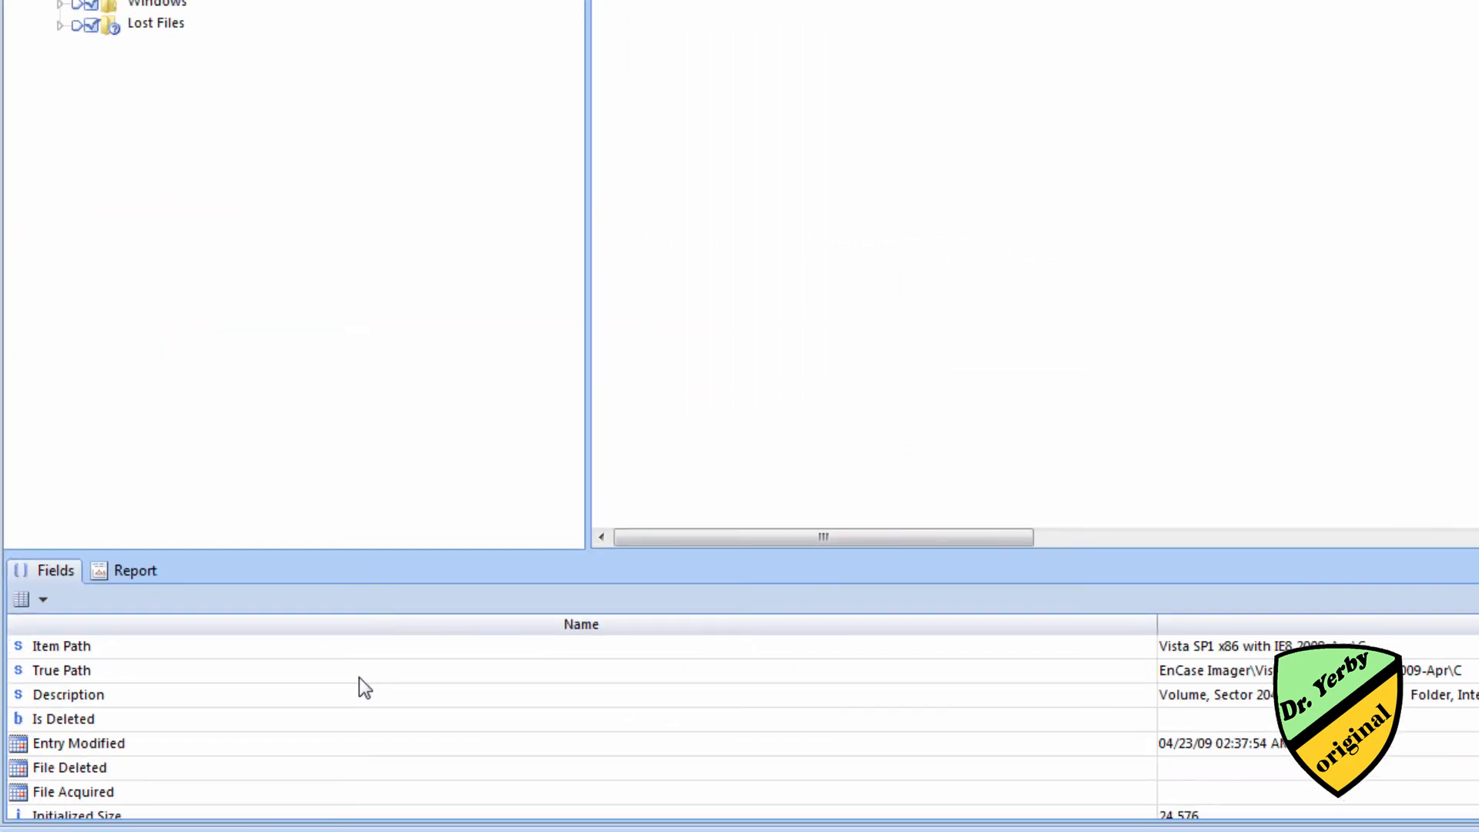
{"action": "scroll", "coordinate": [359, 678], "scroll_direction": "up", "scroll_amount": 1}
{"action": "scroll", "coordinate": [359, 678], "scroll_direction": "down", "scroll_amount": 3}
{"action": "scroll", "coordinate": [359, 678], "scroll_direction": "down", "scroll_amount": 5}
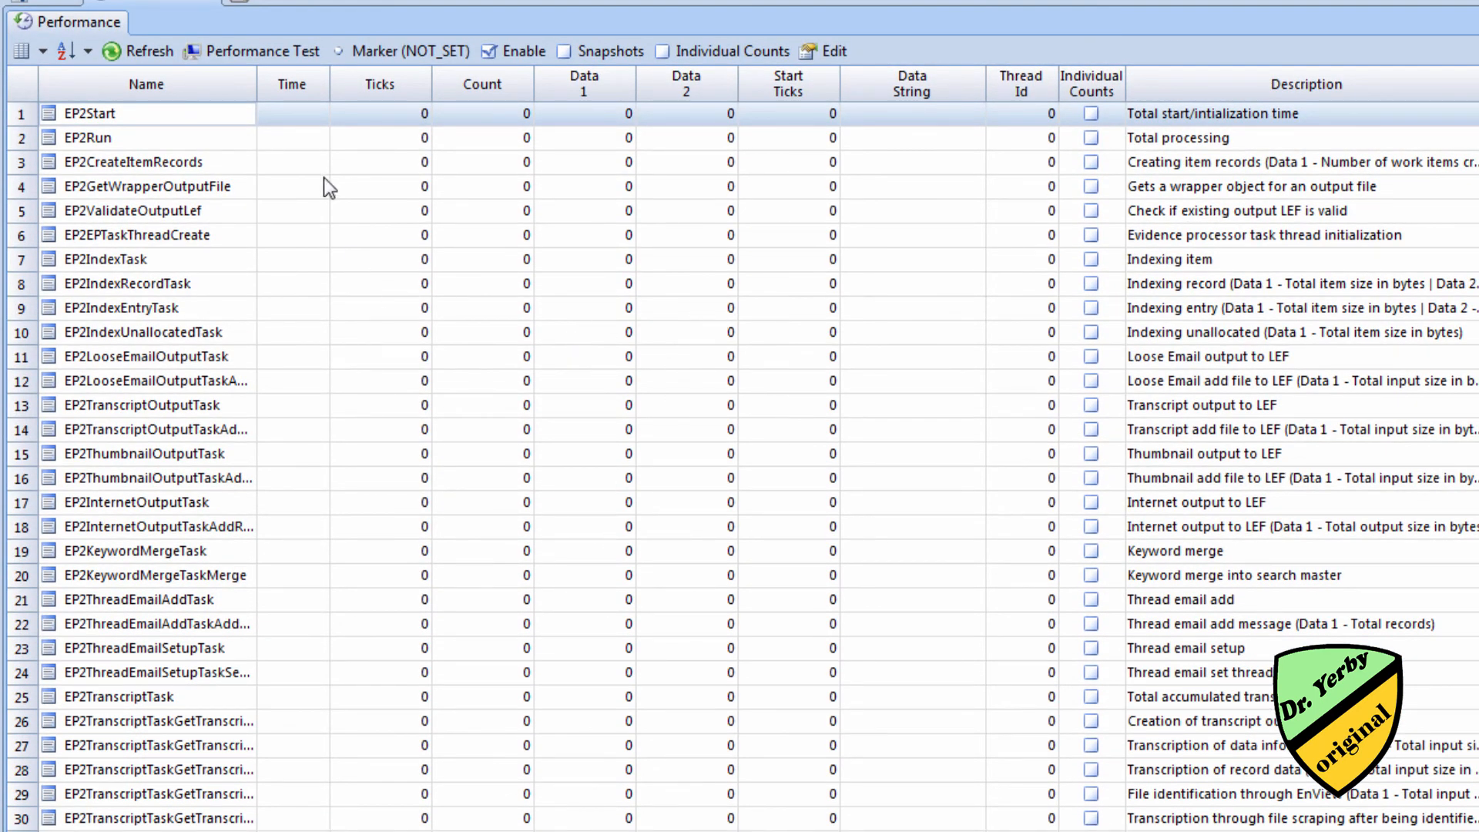
Step: Examine the Performance counters table, including times and ticks for process I/O, disk reads and writes, memory and system usage
{"action": "scroll", "coordinate": [452, 292], "scroll_direction": "down", "scroll_amount": 20}
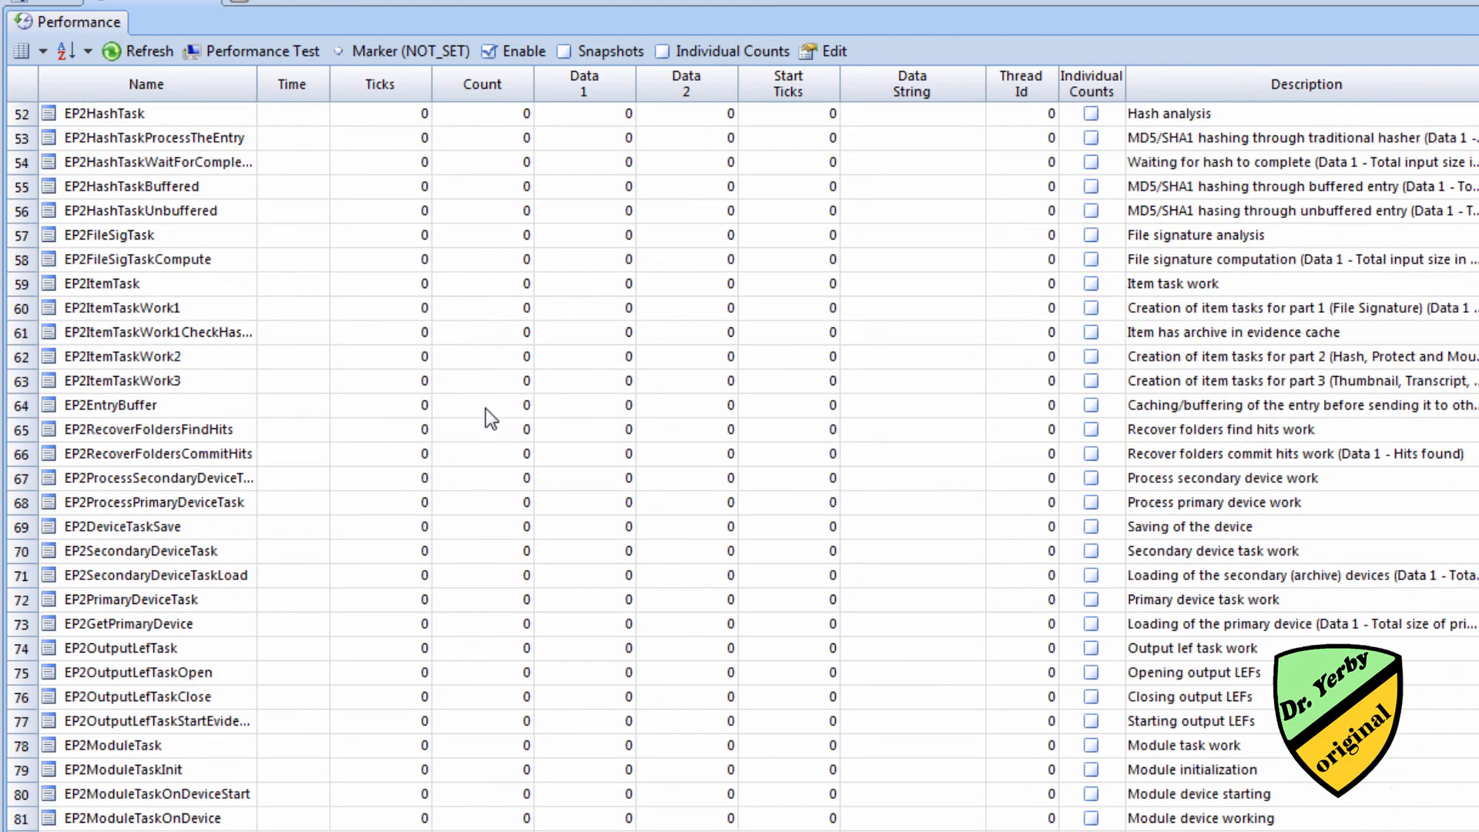
{"action": "scroll", "coordinate": [485, 486], "scroll_direction": "down", "scroll_amount": 7}
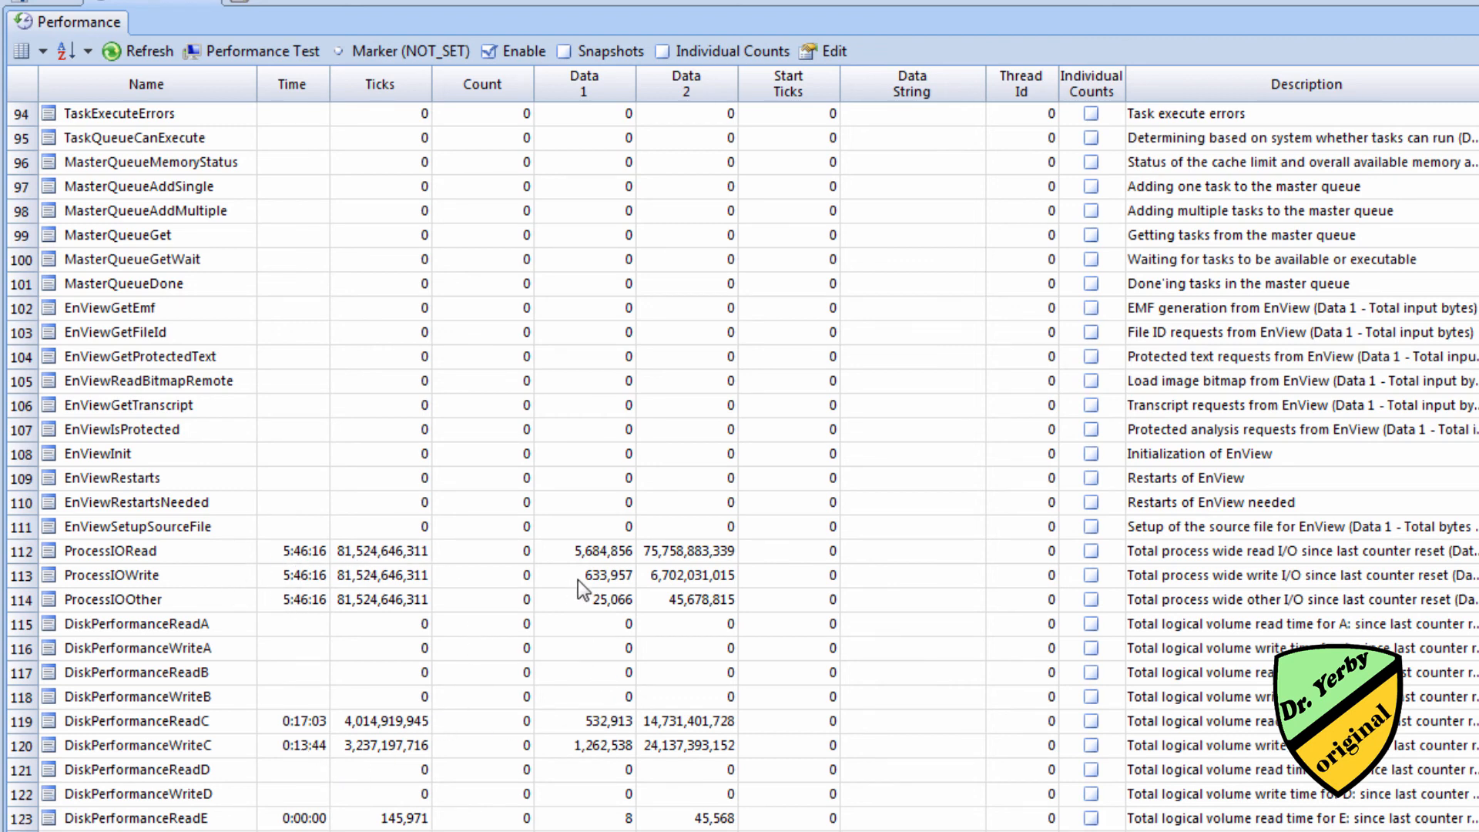
{"action": "scroll", "coordinate": [539, 605], "scroll_direction": "down", "scroll_amount": 3}
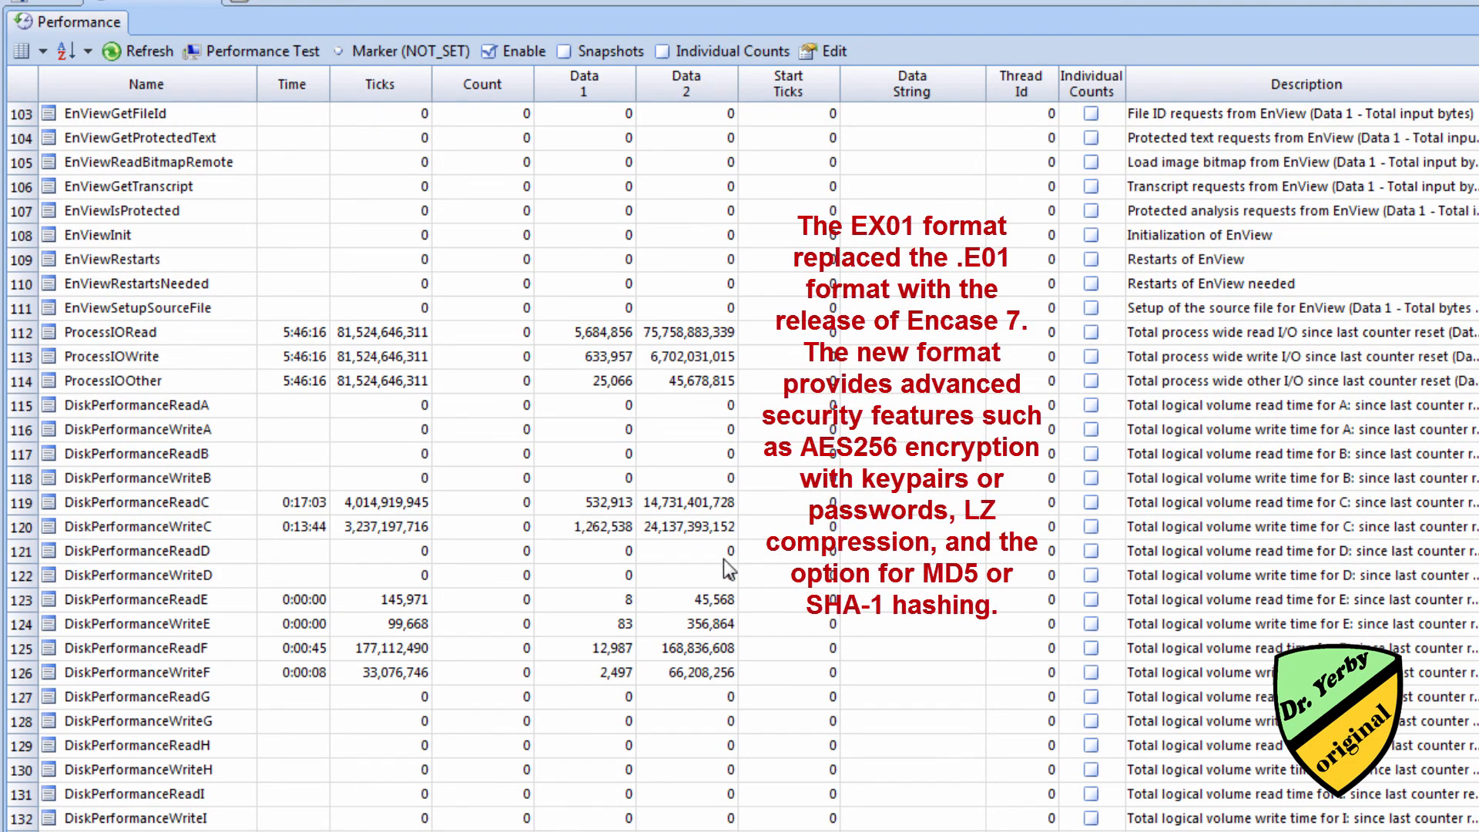
{"action": "scroll", "coordinate": [728, 570], "scroll_direction": "down", "scroll_amount": 13}
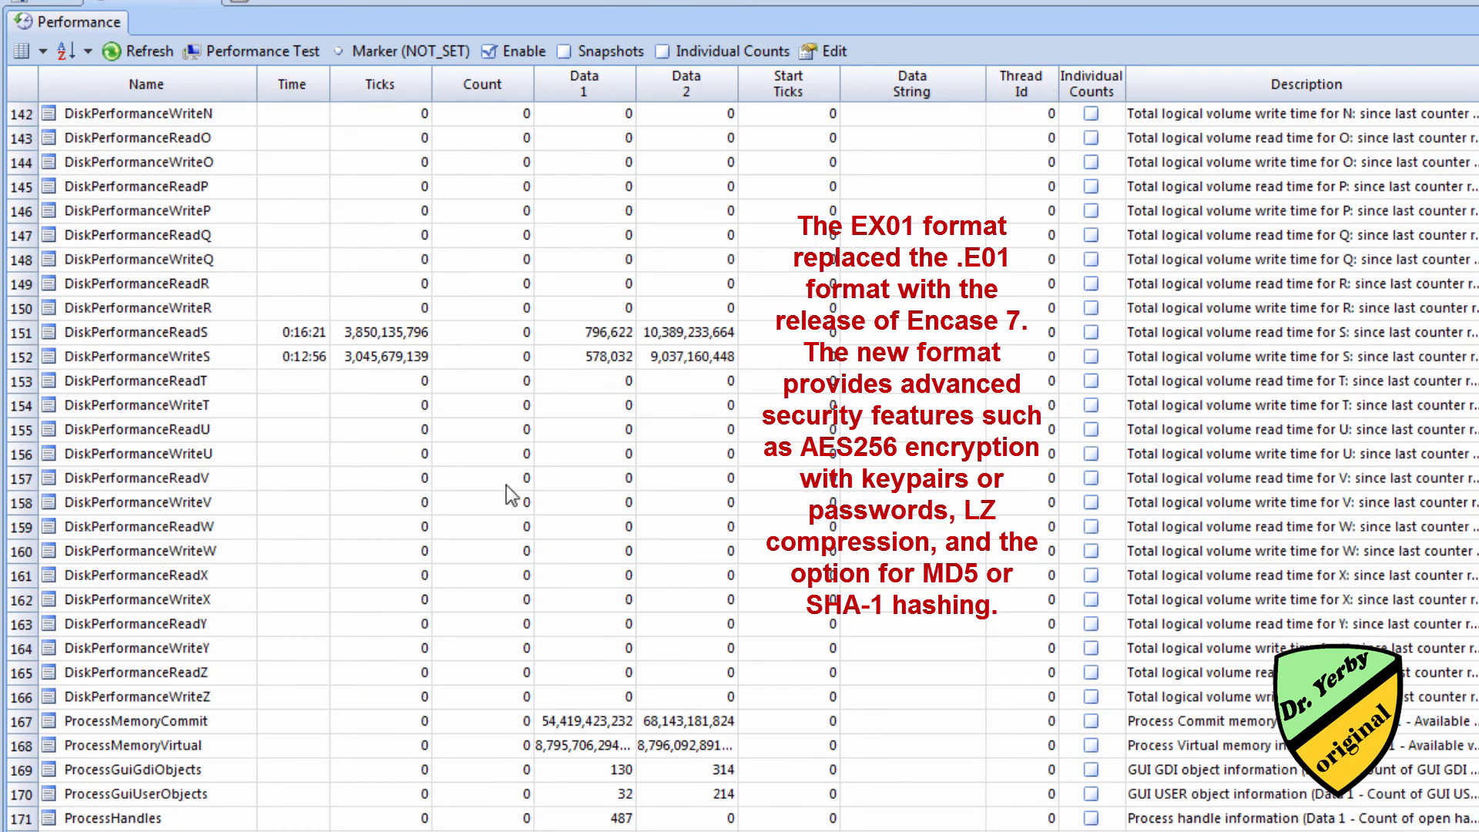
{"action": "scroll", "coordinate": [482, 506], "scroll_direction": "down", "scroll_amount": 6}
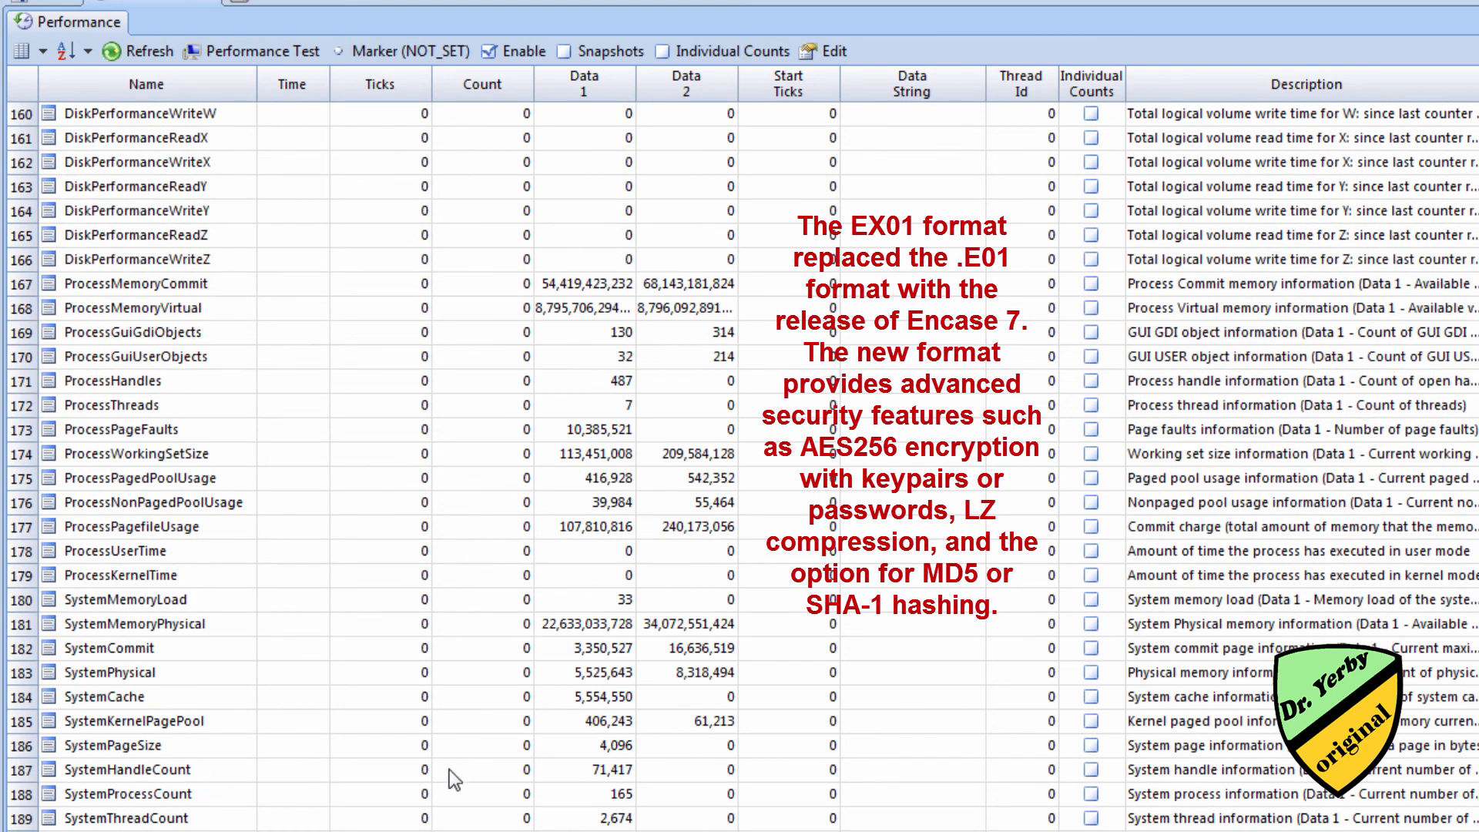
{"action": "scroll", "coordinate": [393, 778], "scroll_direction": "down", "scroll_amount": 1}
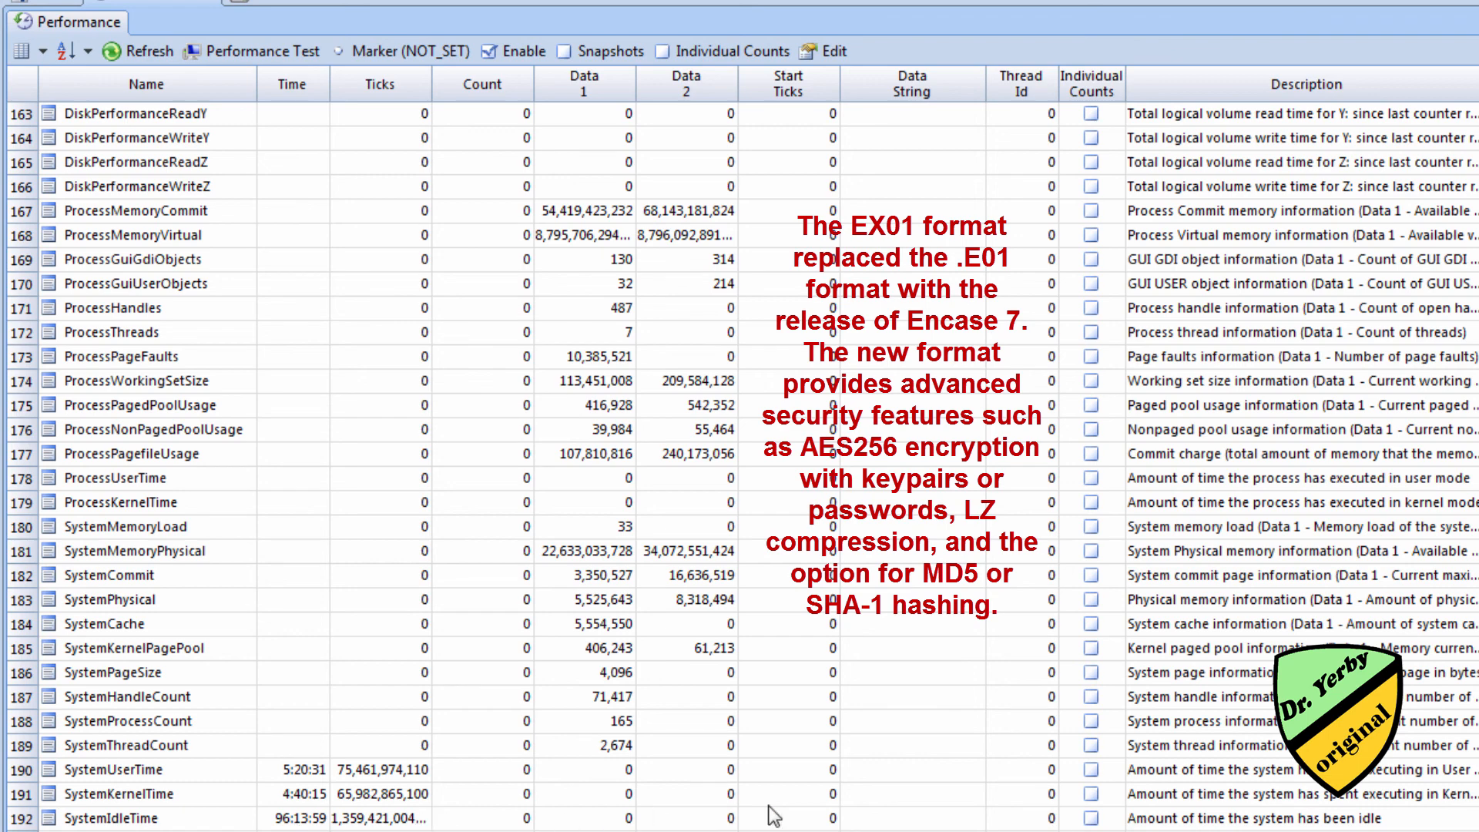